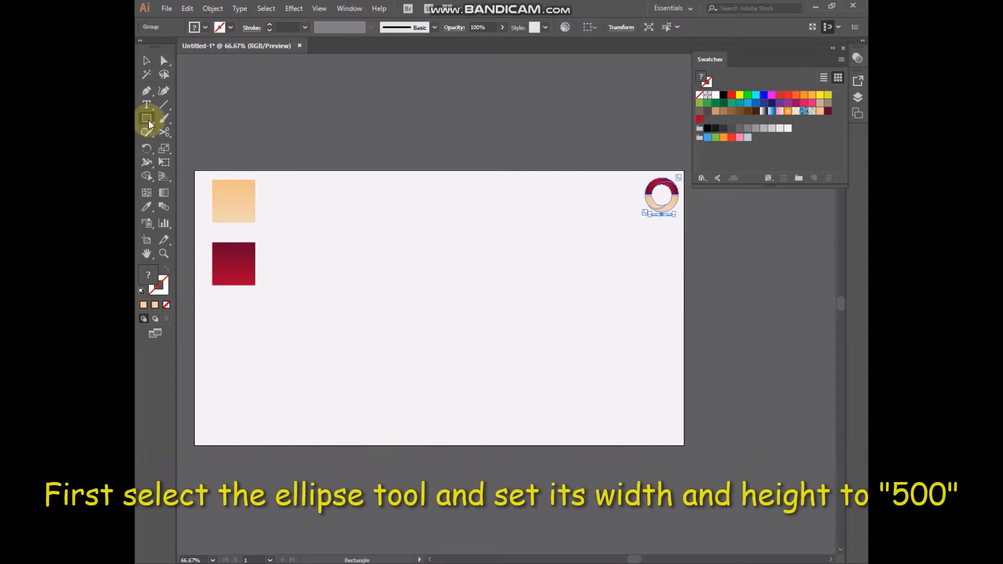
- Create a circle 500 pt wide and 500 pt high with the Ellipse tool
drag(147, 118, 170, 144)
click(417, 293)
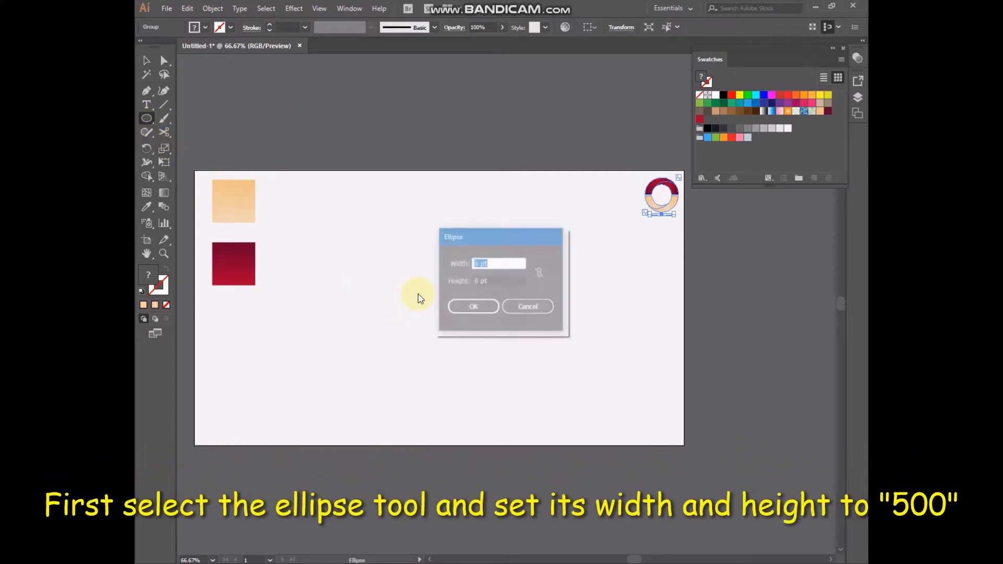
text(500)
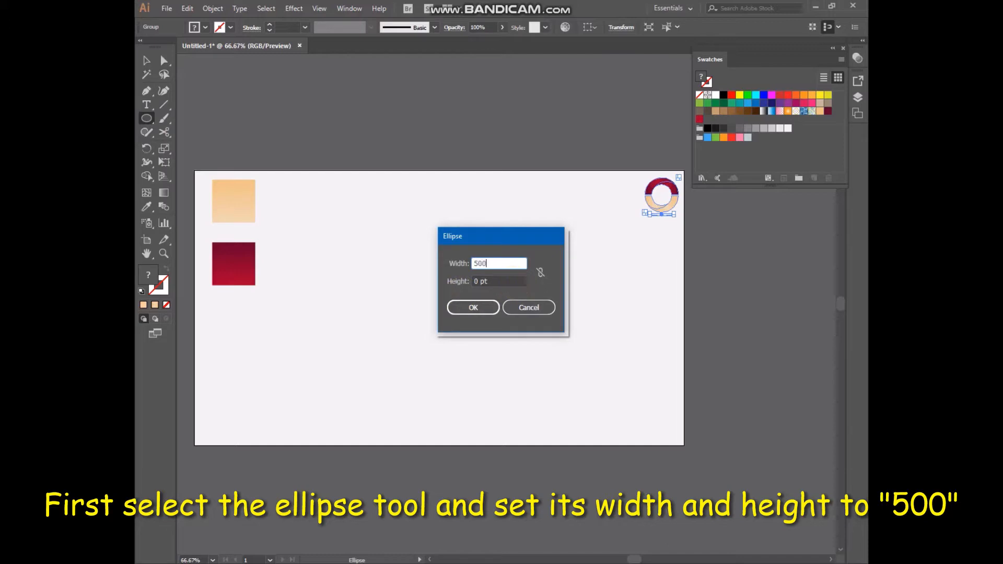
key(Tab)
text(500)
click(470, 307)
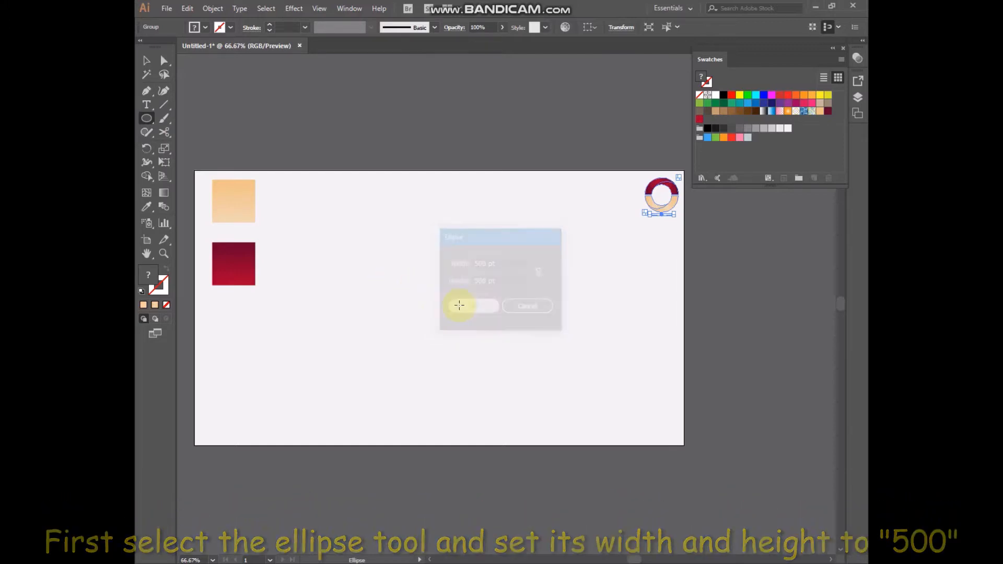
- Move the 500 pt circle to the middle of the artboard and fill it with red
click(148, 63)
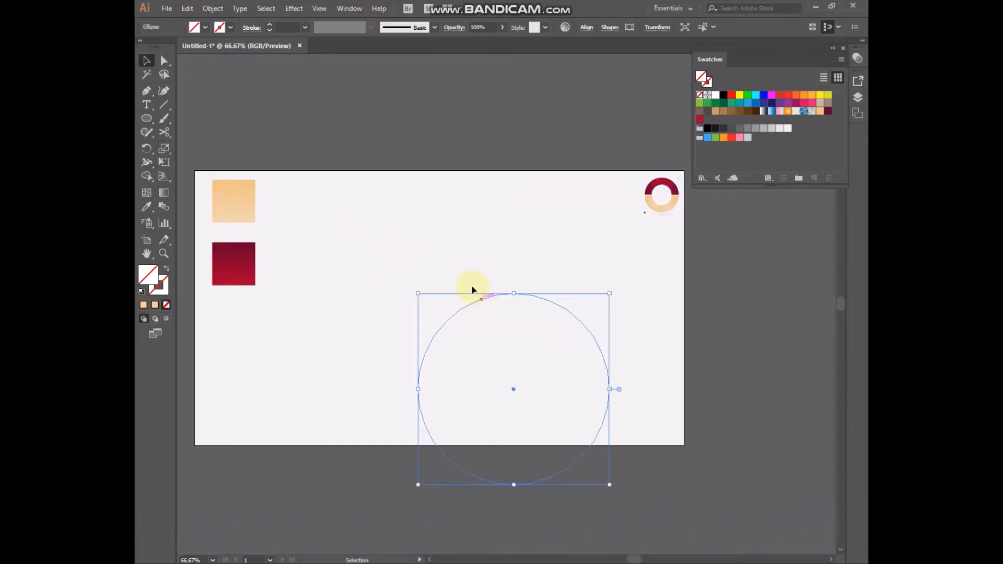
drag(473, 289, 399, 221)
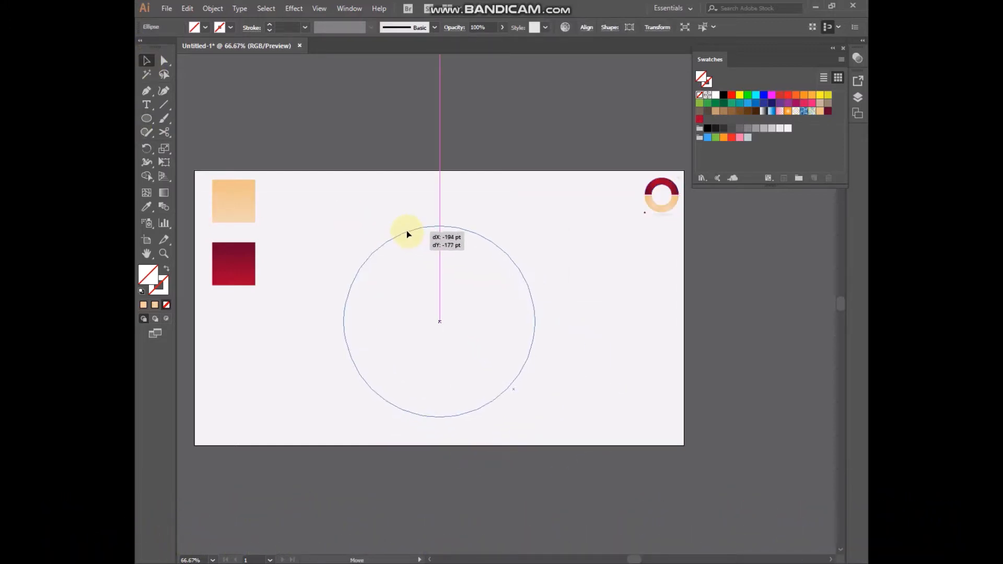
click(781, 95)
click(669, 300)
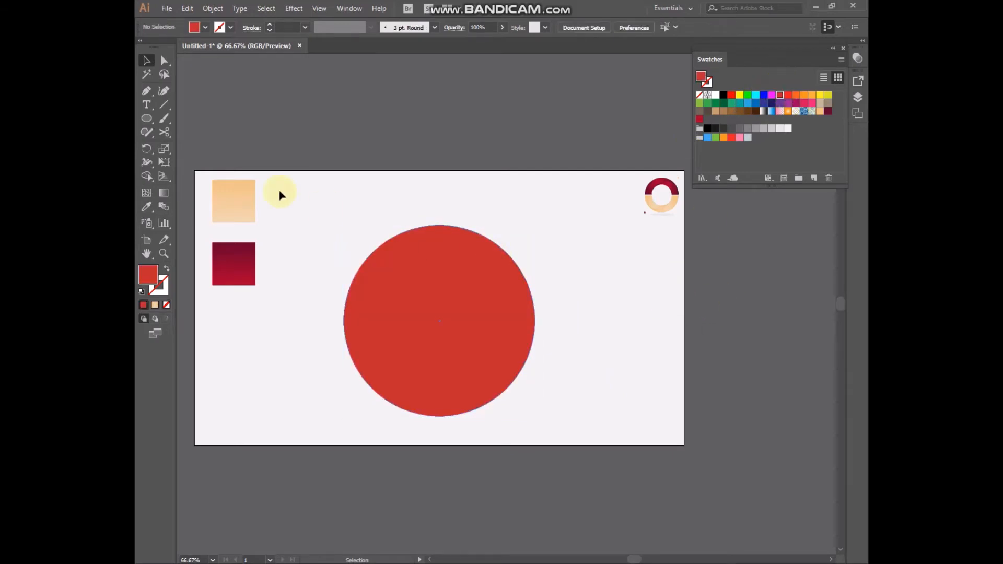
- Create a second circle 300 pt wide and 300 pt high and fill it with orange
click(144, 118)
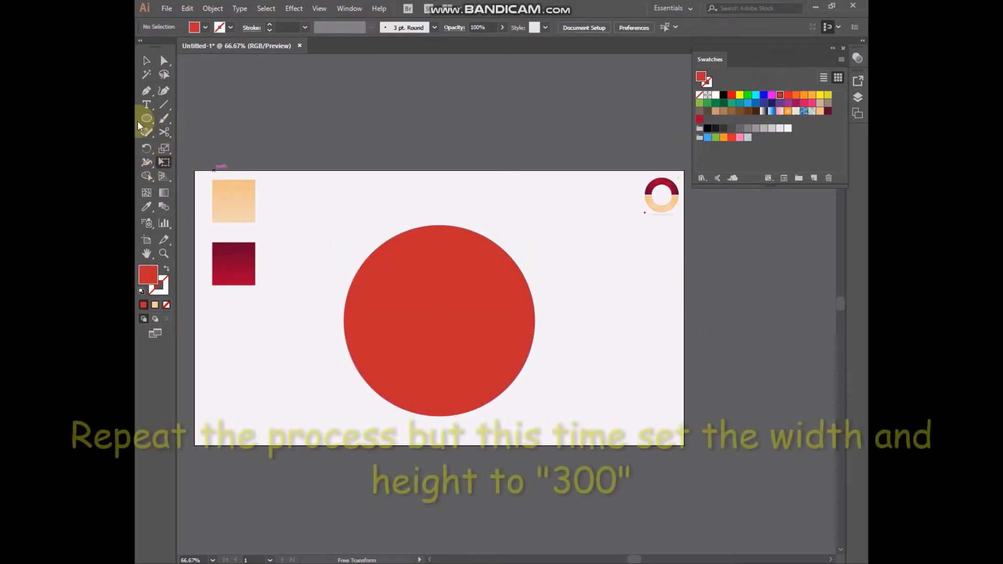
click(307, 201)
text(300)
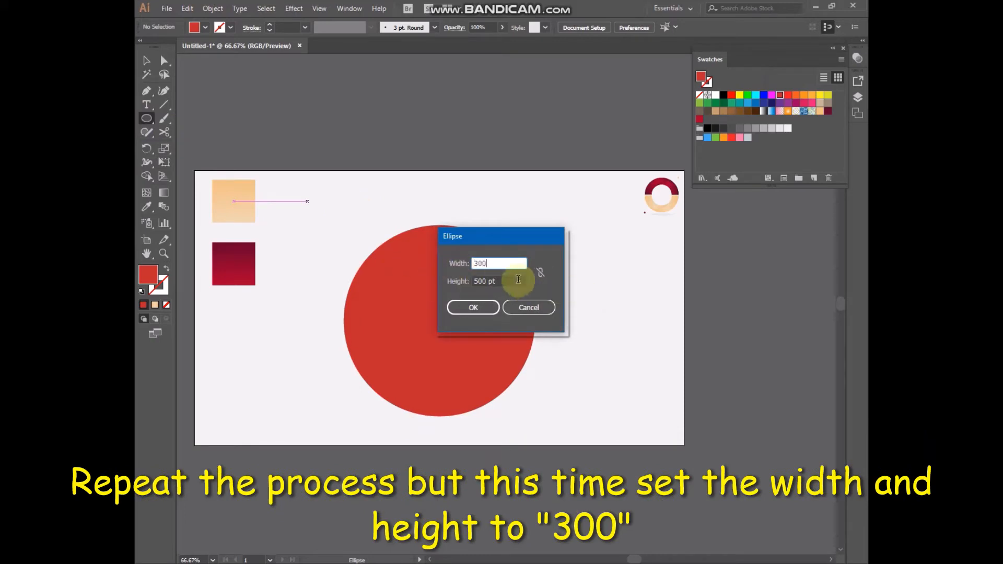
key(Tab)
text(3)
click(472, 308)
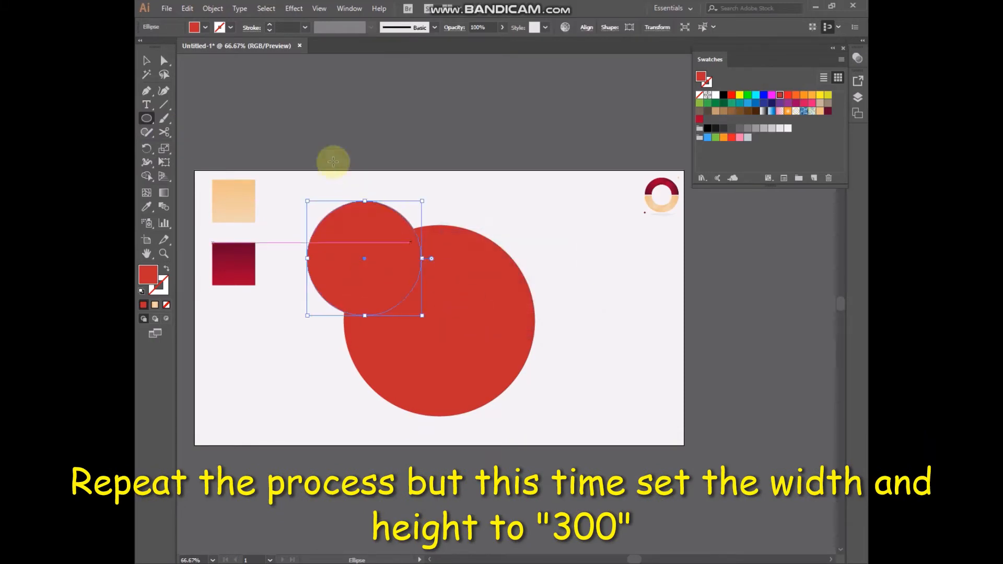
click(802, 95)
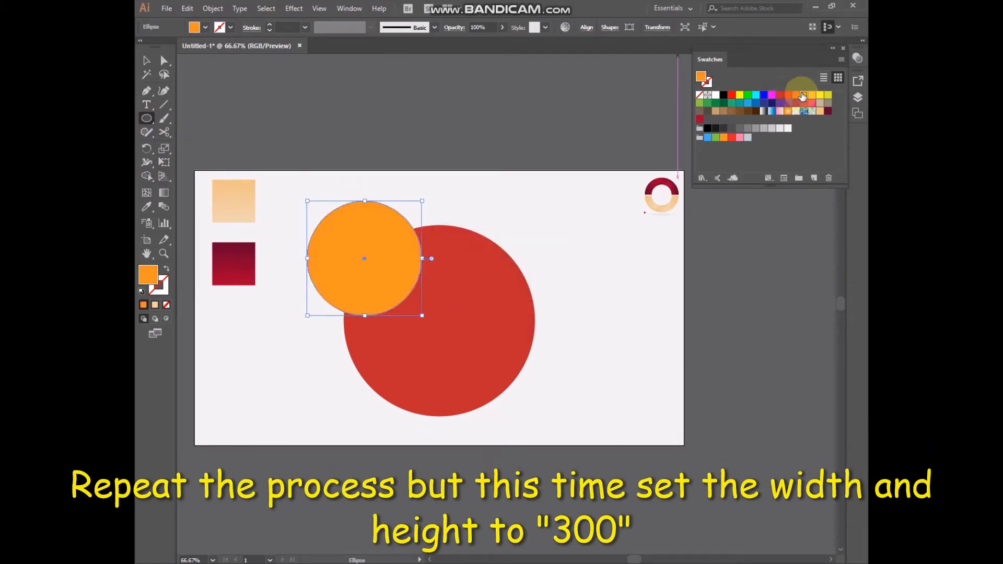
- Show the Align options and dock them beneath the swatches
click(337, 8)
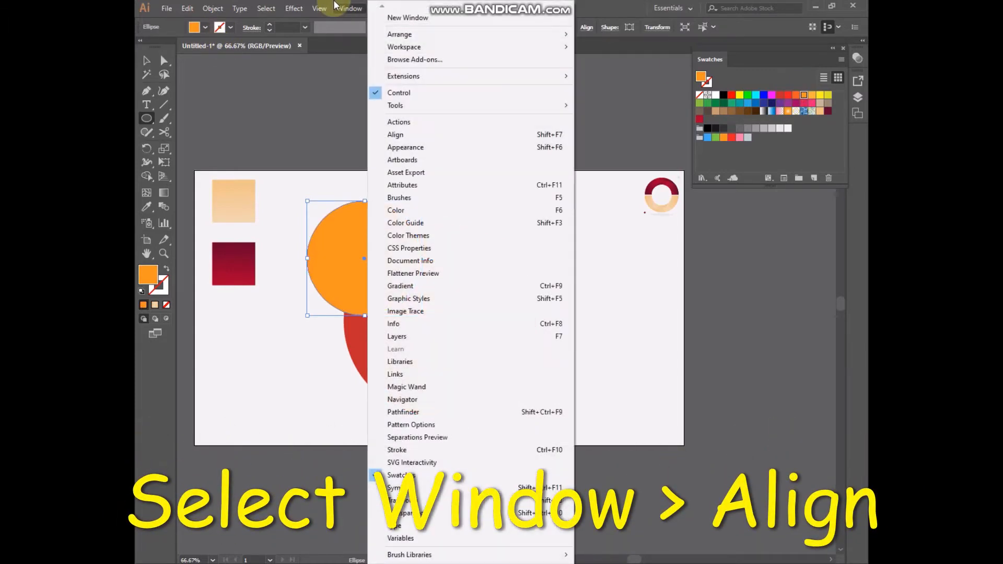
click(493, 136)
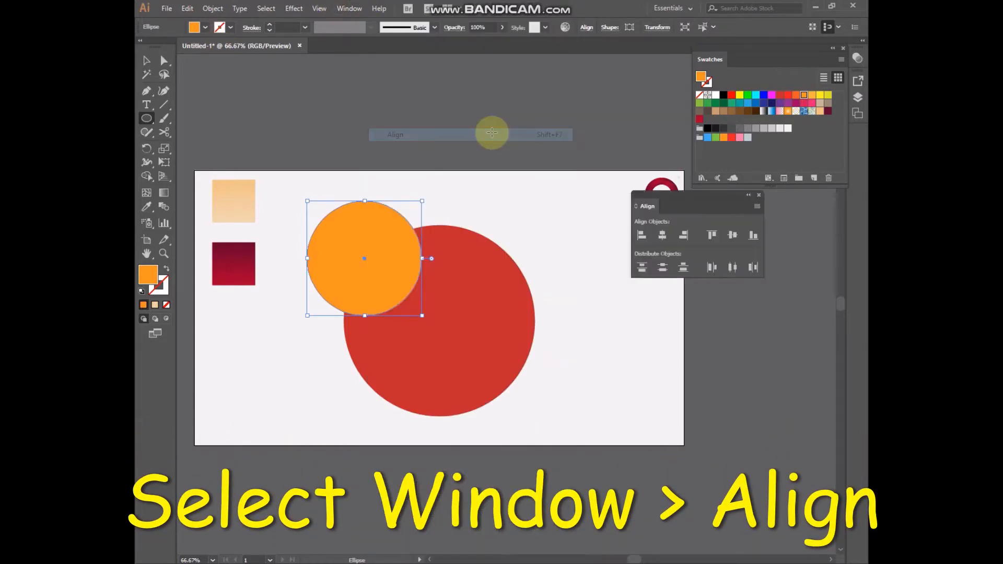
drag(676, 194, 772, 167)
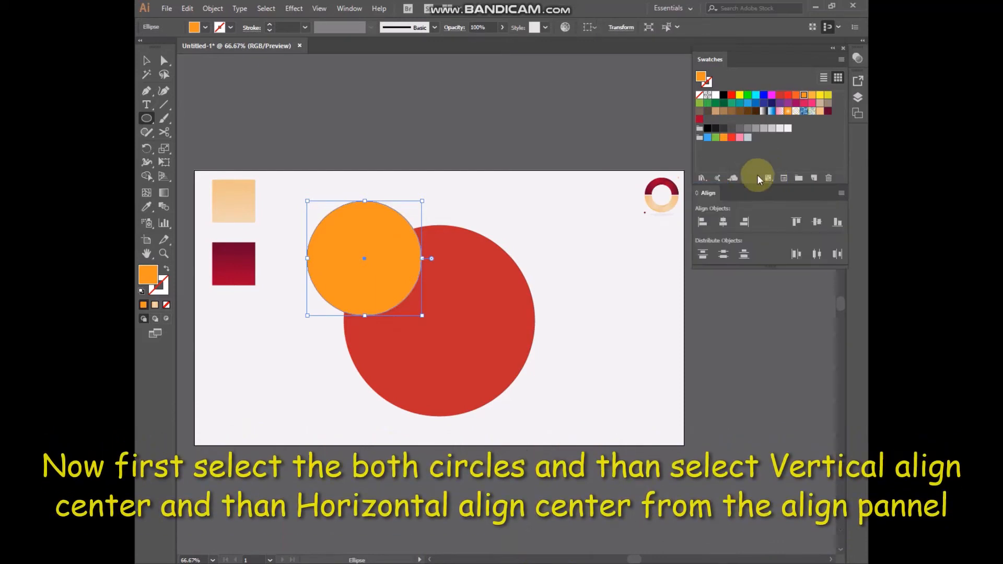
- Align the centres of the orange and red circles both horizontally and vertically
click(146, 61)
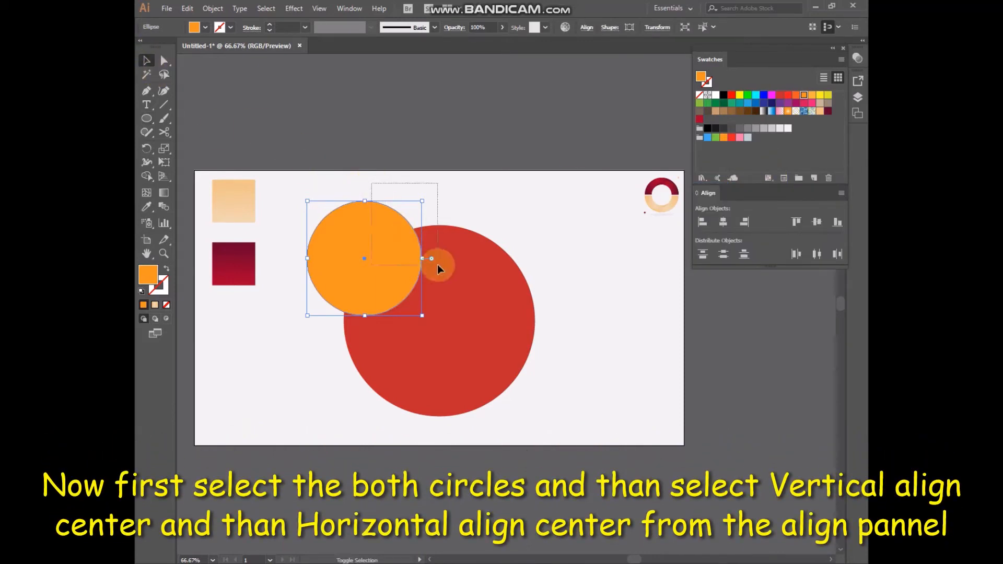
click(462, 265)
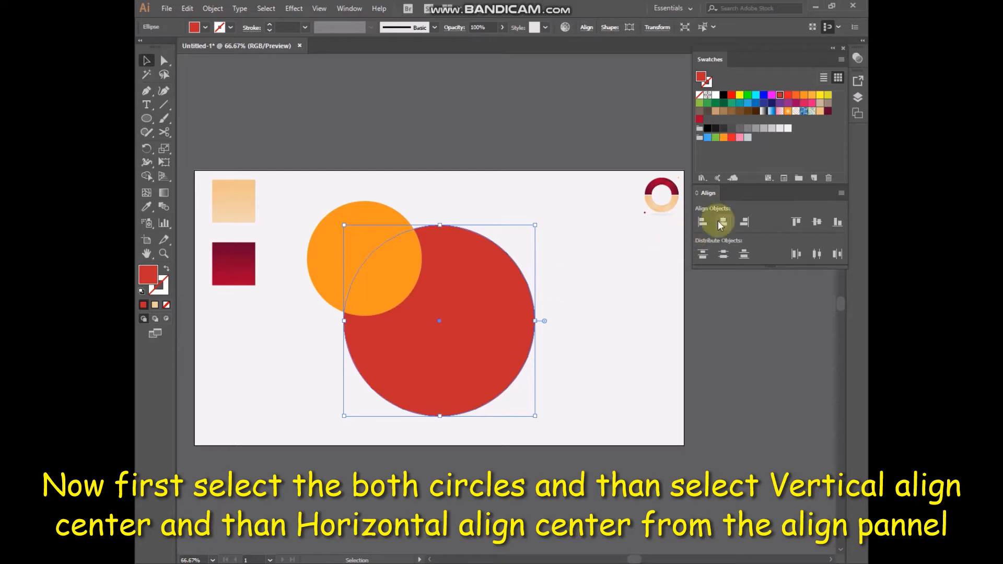
drag(317, 162, 491, 314)
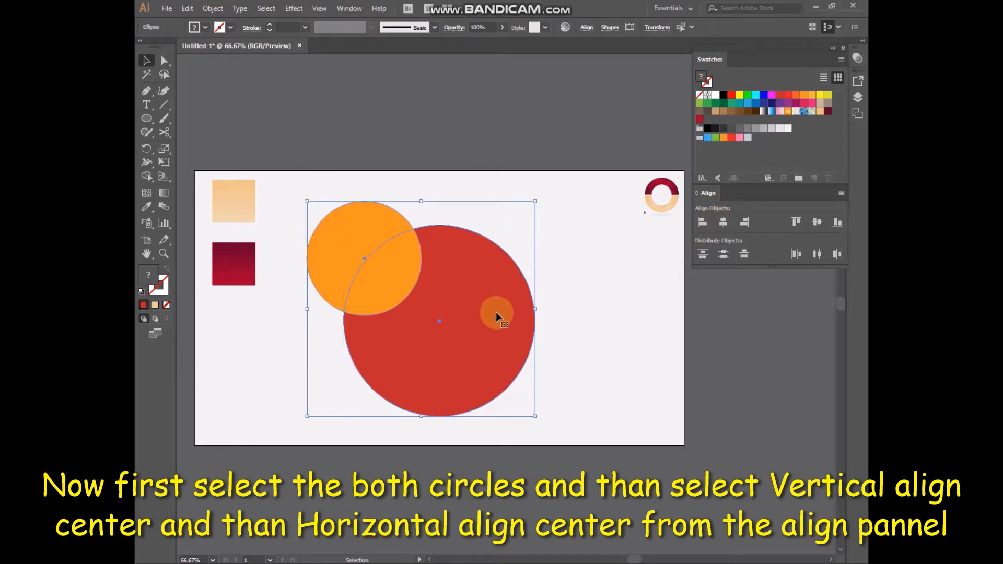
click(727, 222)
click(810, 222)
click(648, 349)
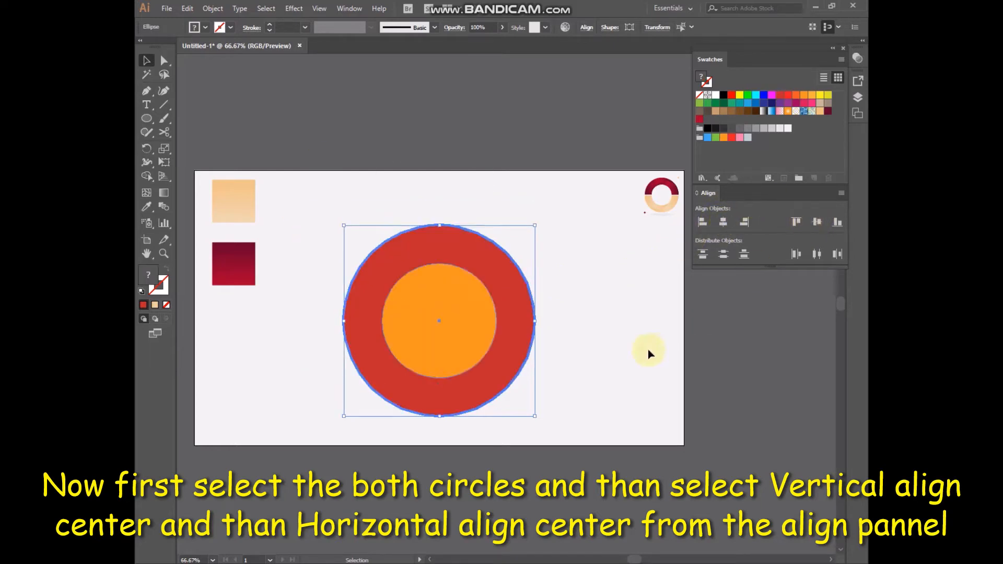
- Dock the Pathfinder options beneath Align and subtract the orange circle from the red one with Minus Front
click(349, 9)
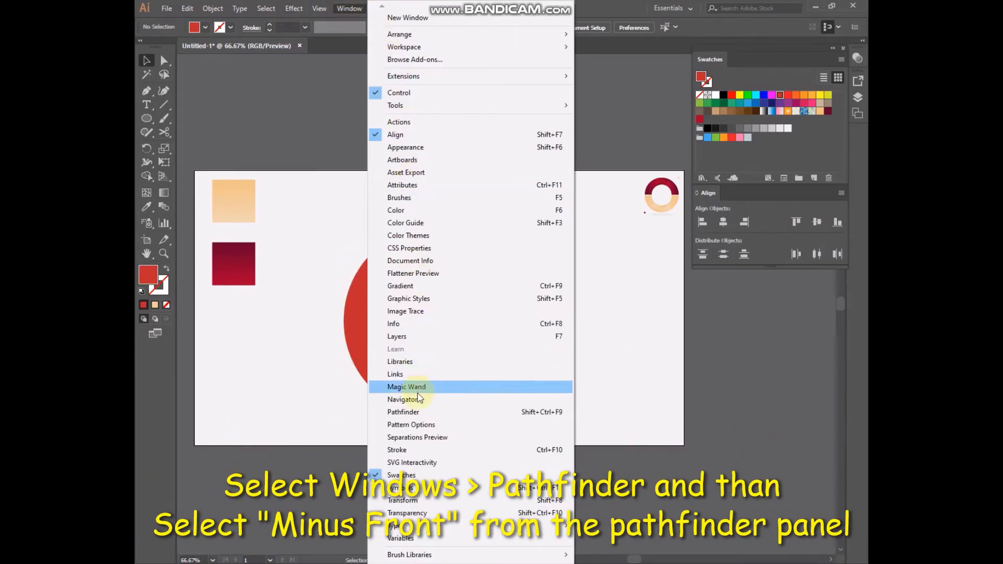
click(418, 412)
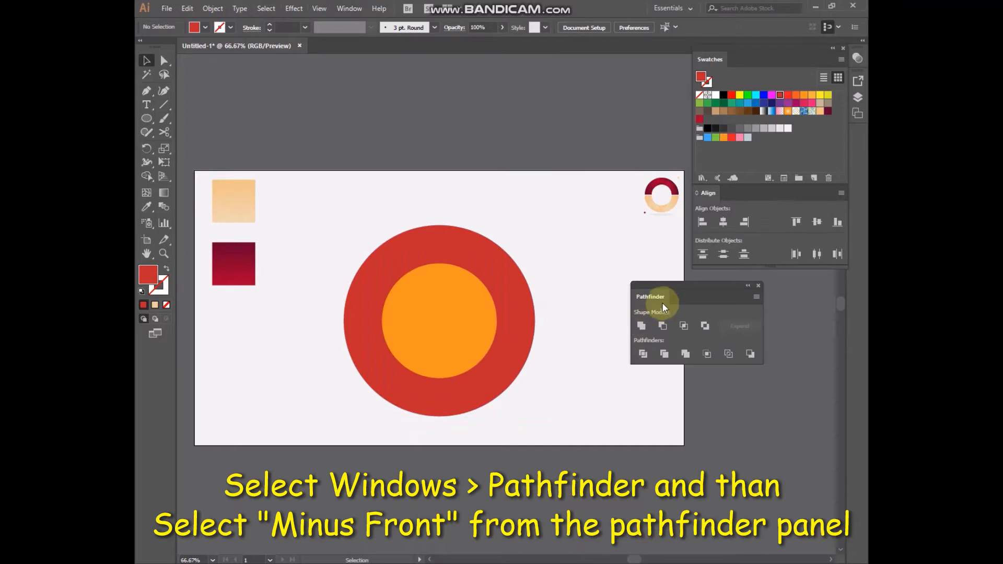
drag(662, 303, 751, 261)
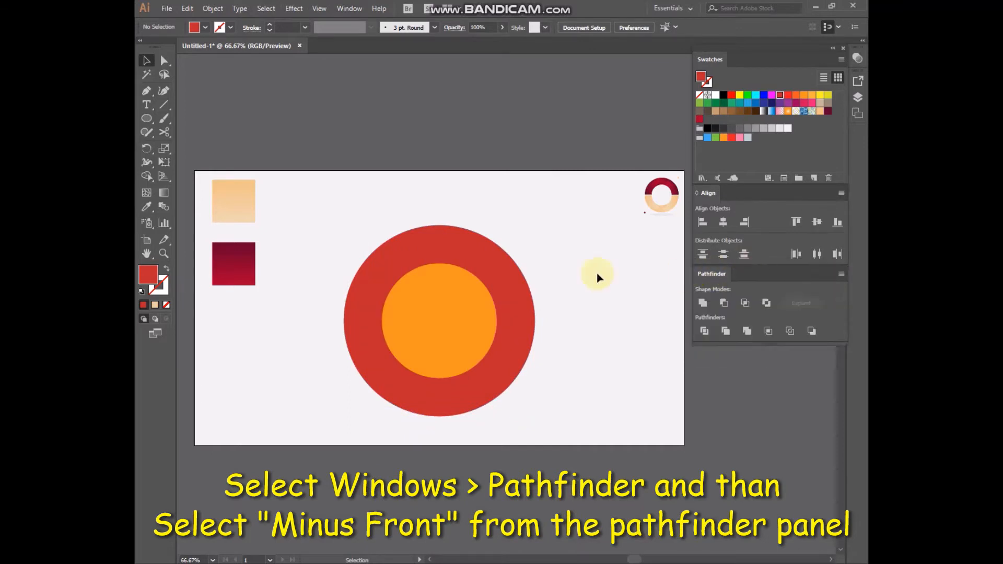
drag(526, 201, 450, 359)
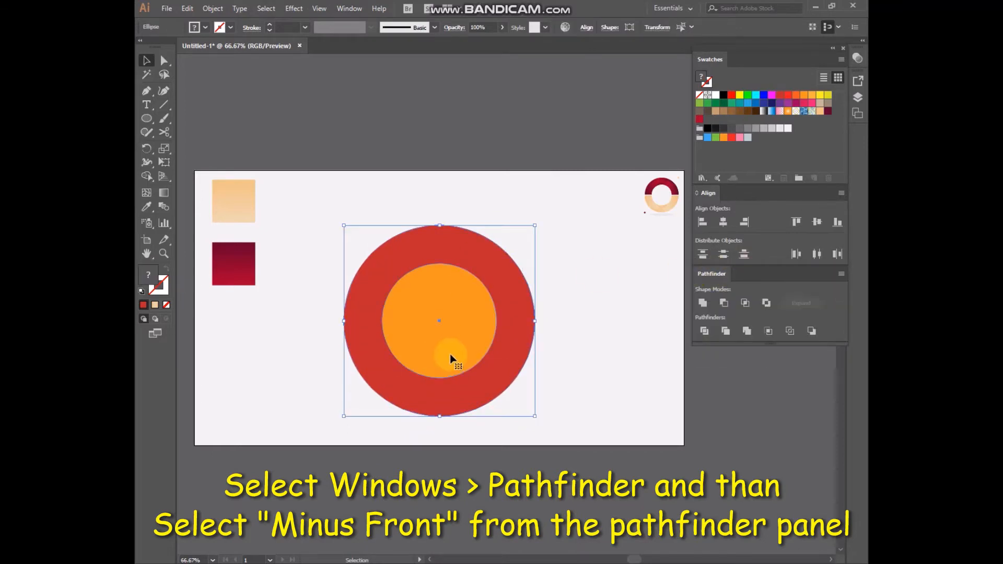
click(723, 304)
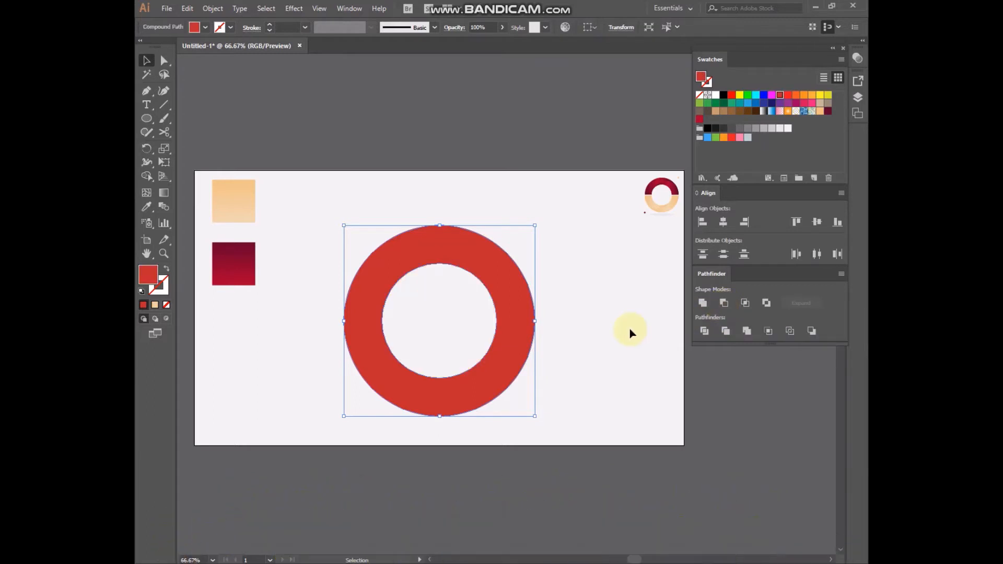
click(410, 213)
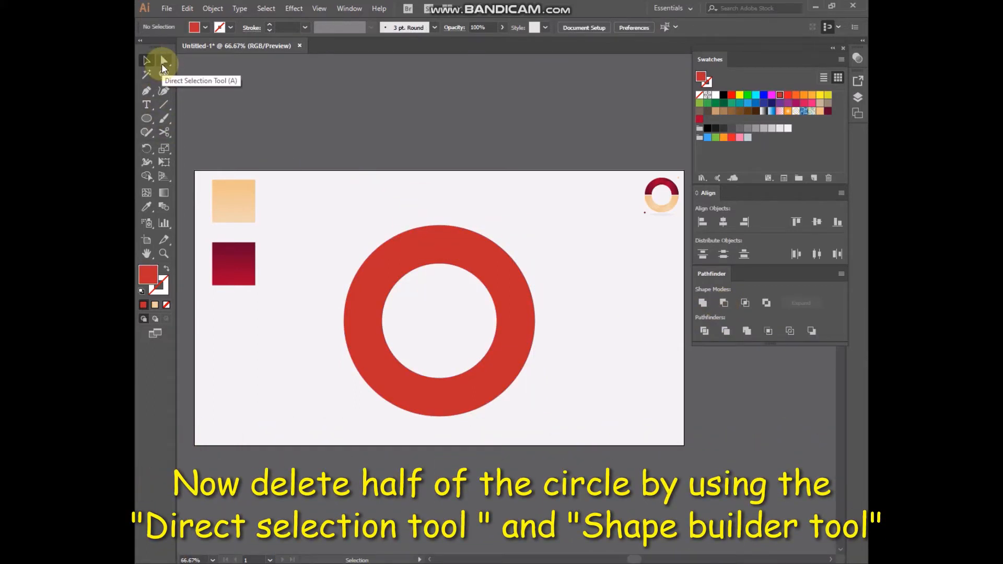
- Delete the bottom anchor point of the ring's outer edge with the Direct Selection tool
click(163, 64)
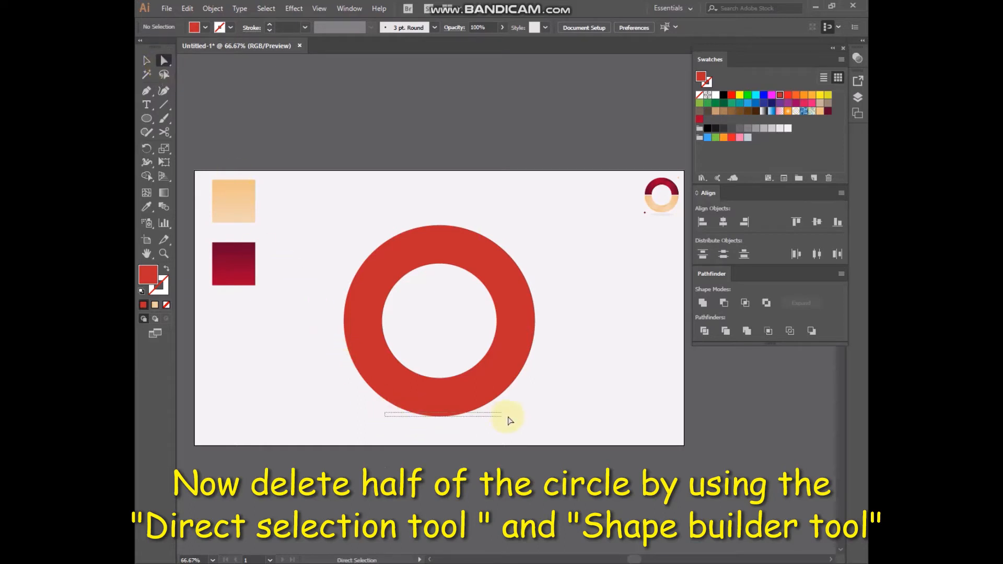
drag(510, 421, 512, 418)
key(Delete)
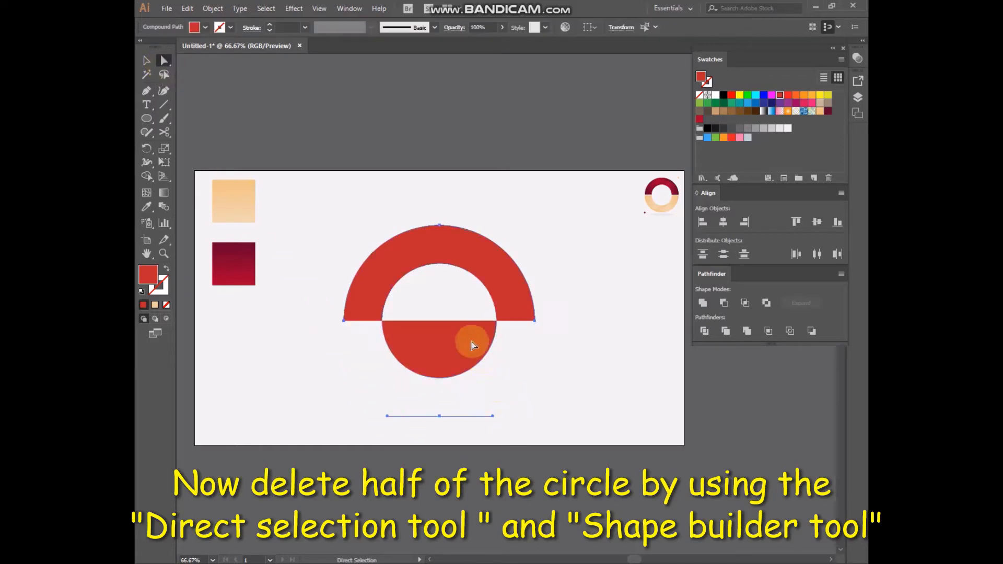
- Remove the leftover lower semicircle beneath the half ring with the Shape Builder tool
click(147, 177)
alt+click(432, 305)
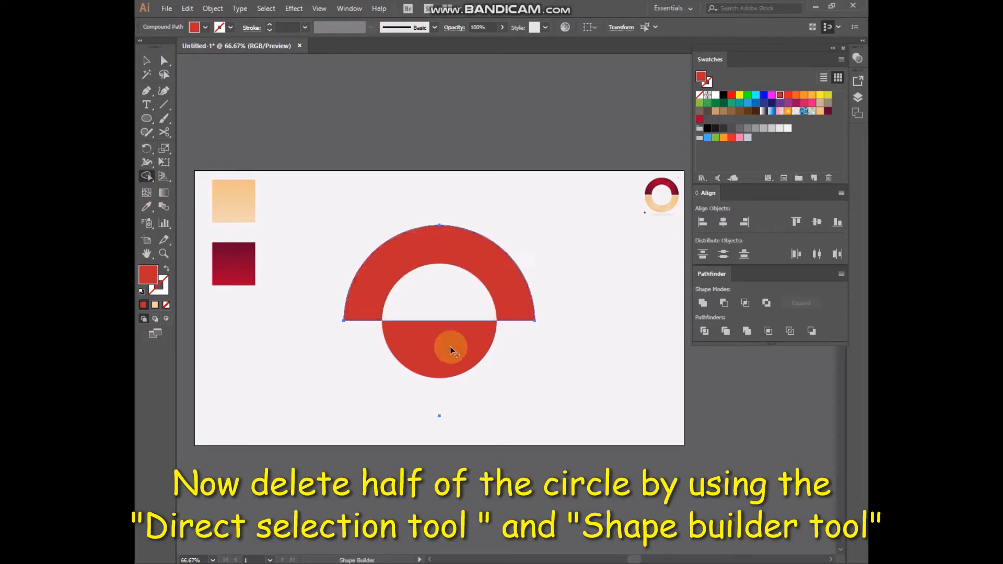
drag(399, 206, 501, 386)
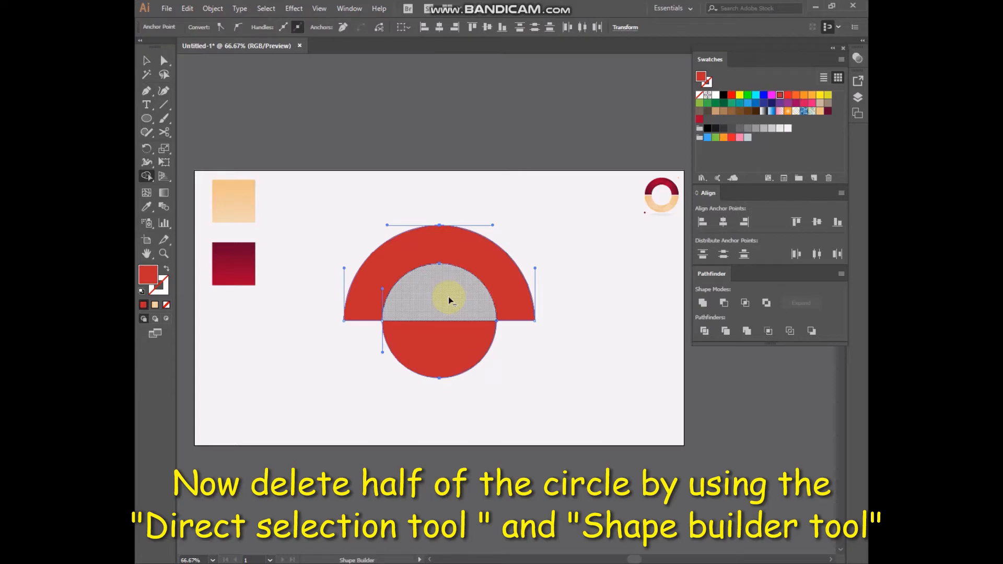
alt+click(454, 350)
click(146, 60)
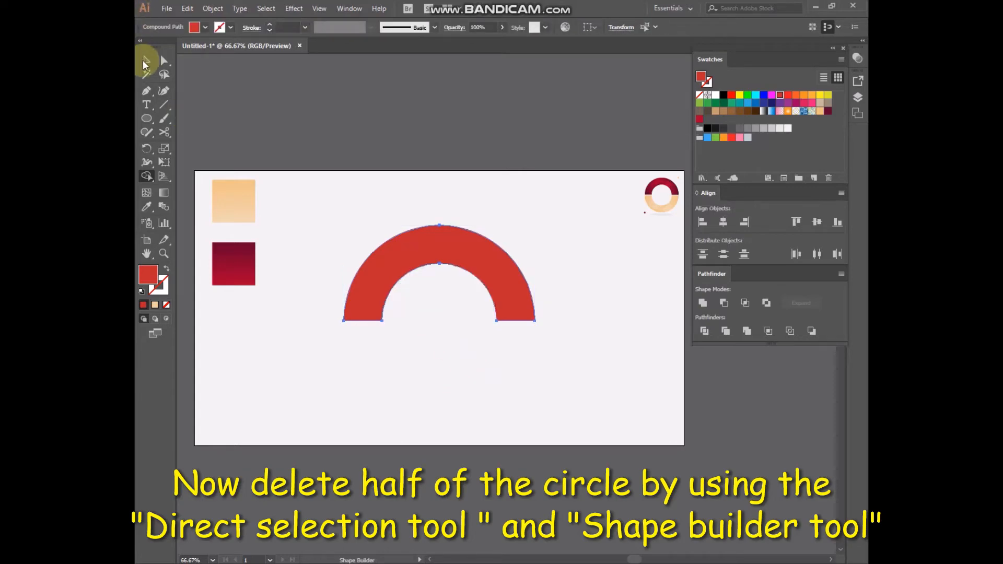
click(439, 175)
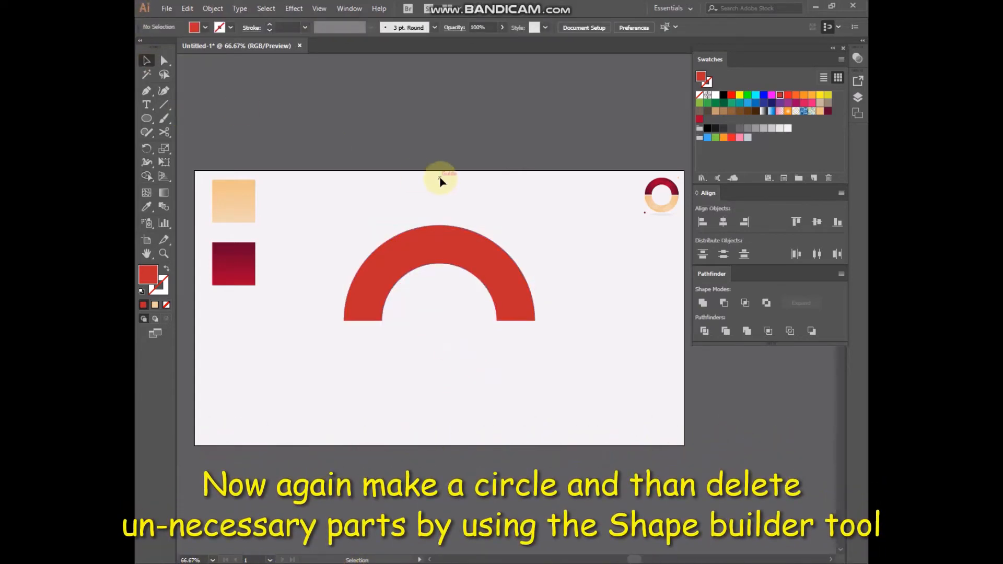
- Draw a red circle over the inside of the arch and set its opacity to 40%
click(147, 120)
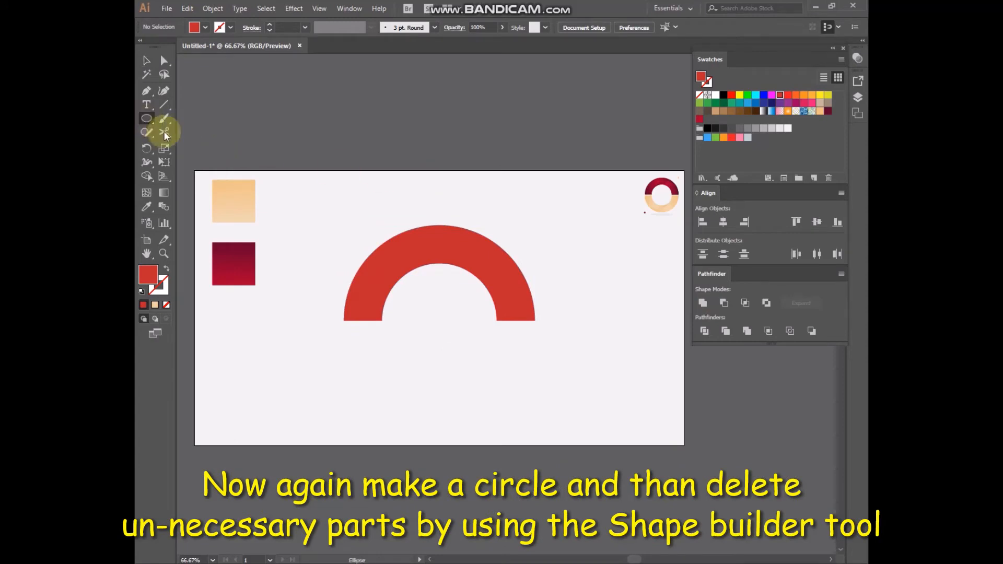
drag(396, 268, 507, 373)
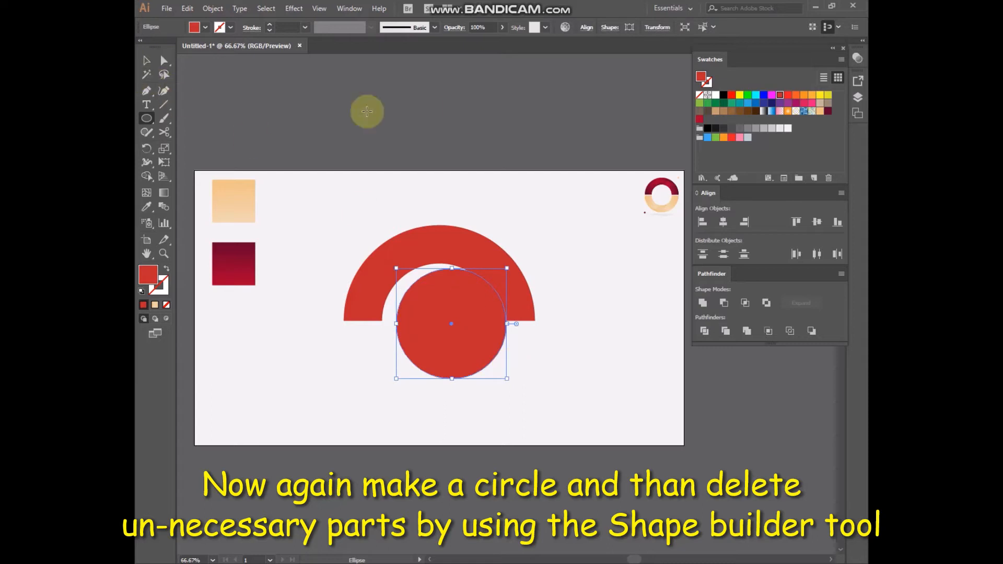
click(478, 27)
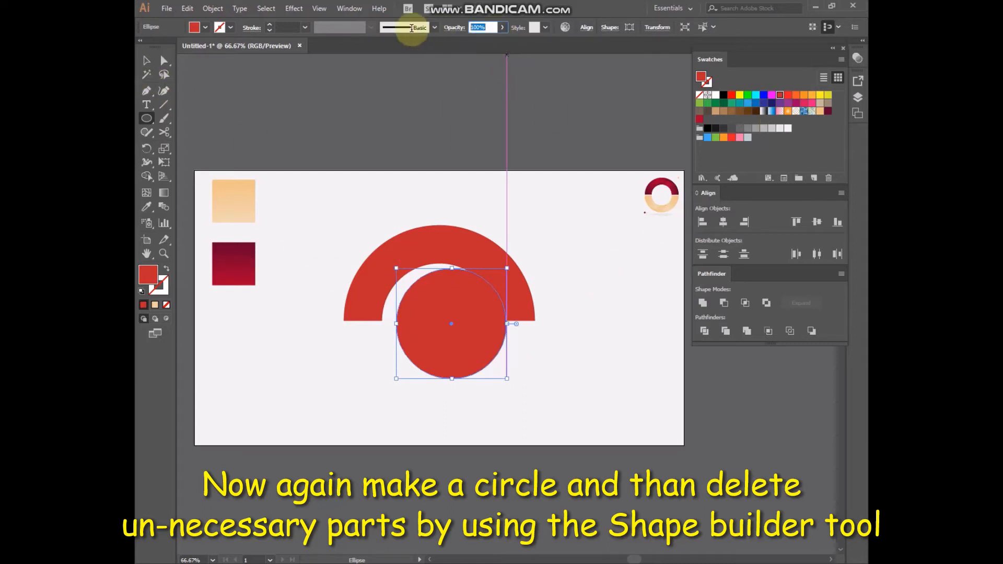
text(40)
key(Return)
- Enlarge the translucent circle slightly and position it over the right part of the arch
click(147, 61)
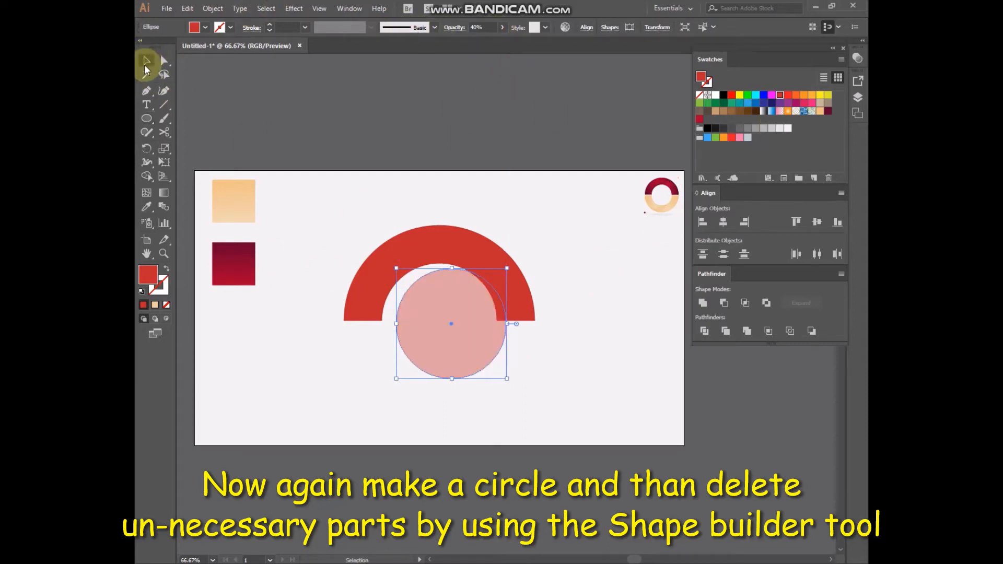
drag(483, 332, 471, 313)
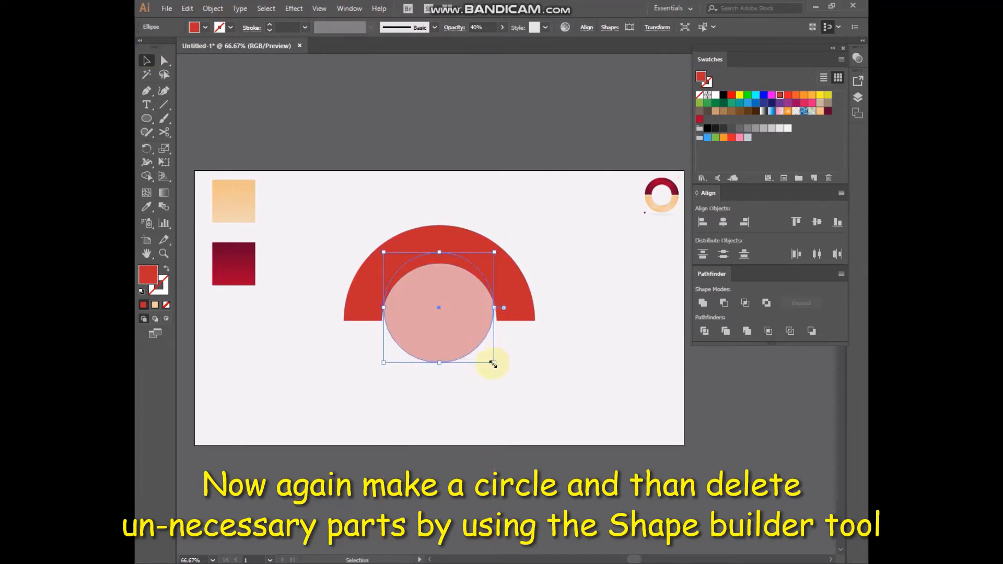
drag(488, 335, 520, 343)
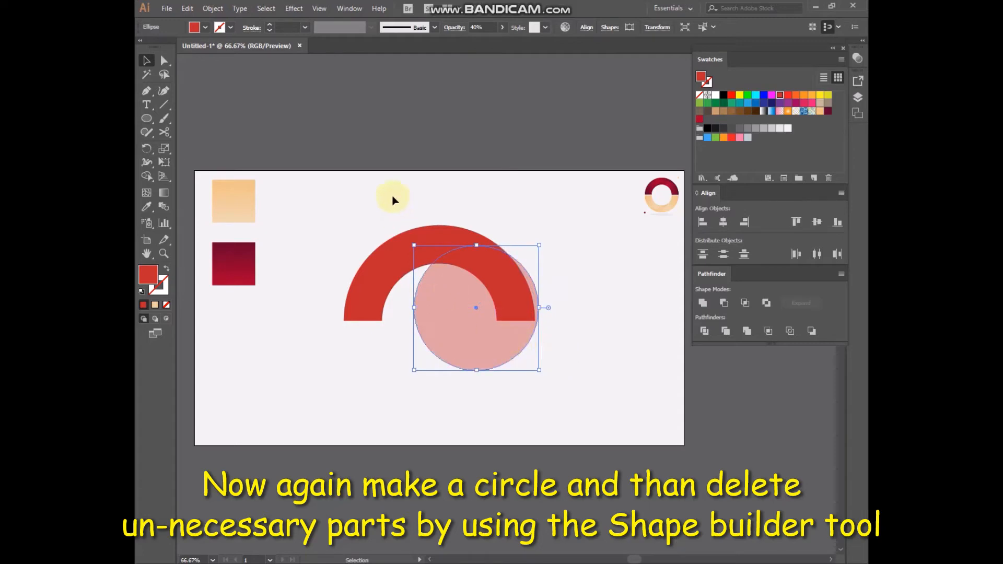
- Remove the parts of the translucent circle lying outside the arch with the Shape Builder tool
drag(394, 201, 611, 411)
click(148, 176)
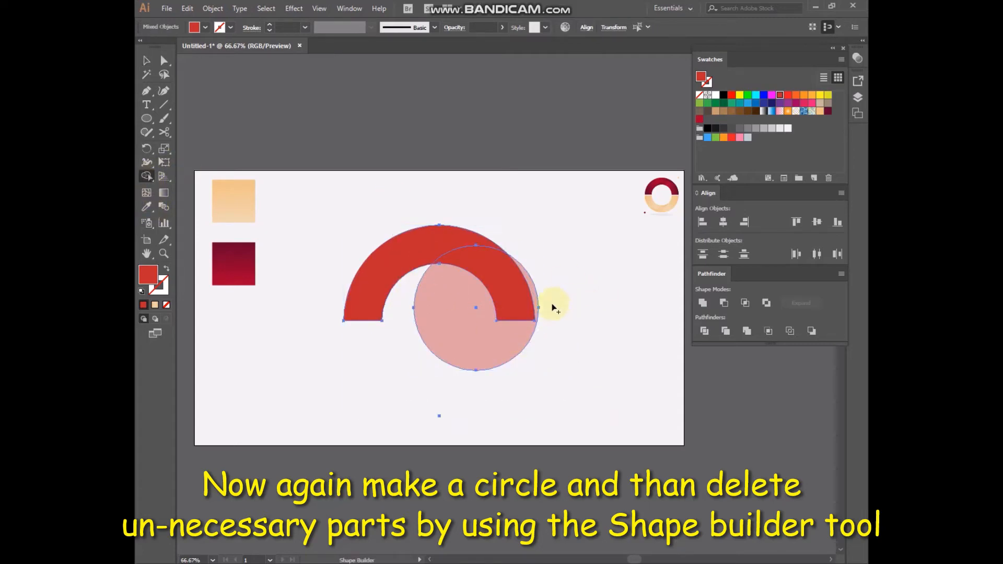
click(535, 299)
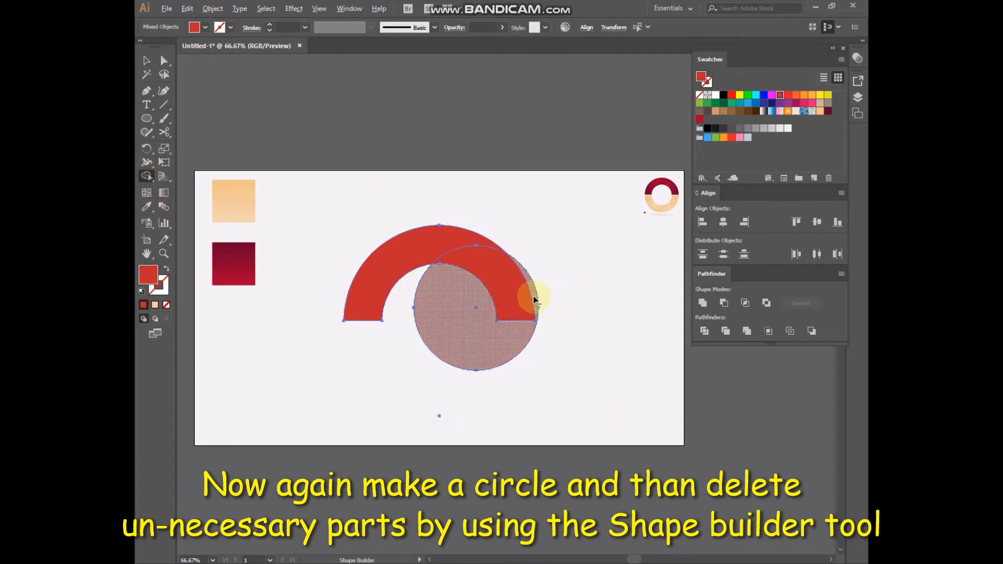
drag(535, 300, 535, 299)
click(147, 61)
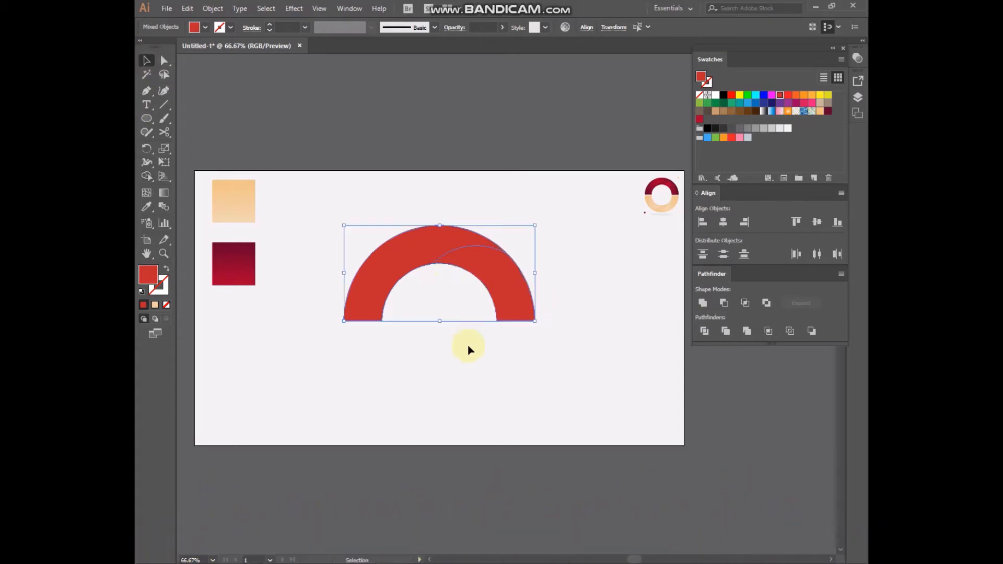
- Fill the translucent overlap piece on the right part of the arch with an orange swatch
click(515, 291)
click(806, 95)
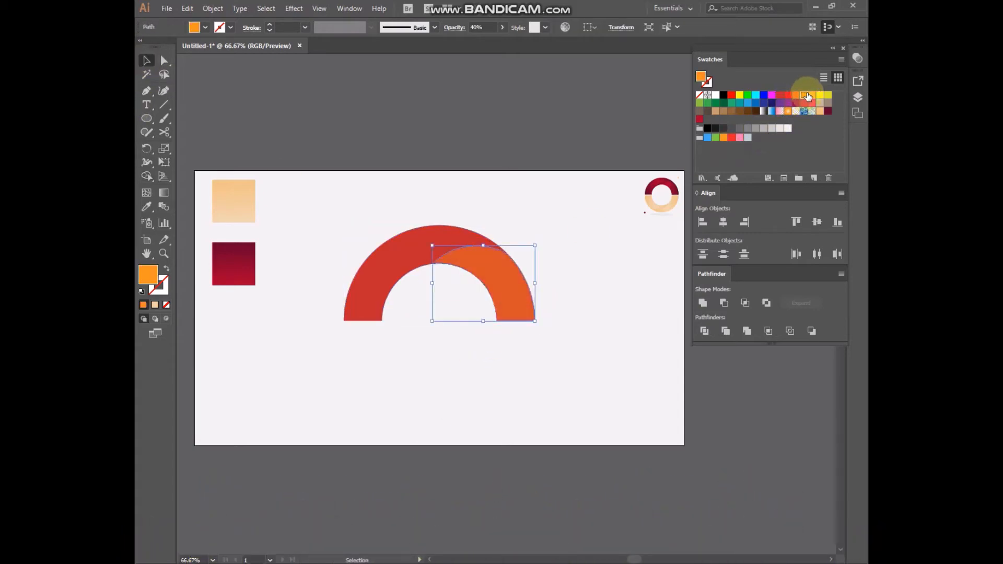
click(629, 285)
- Duplicate the two-part half ring, rotate the copy 180°, and place it below the original with a thin gap
drag(395, 196, 325, 308)
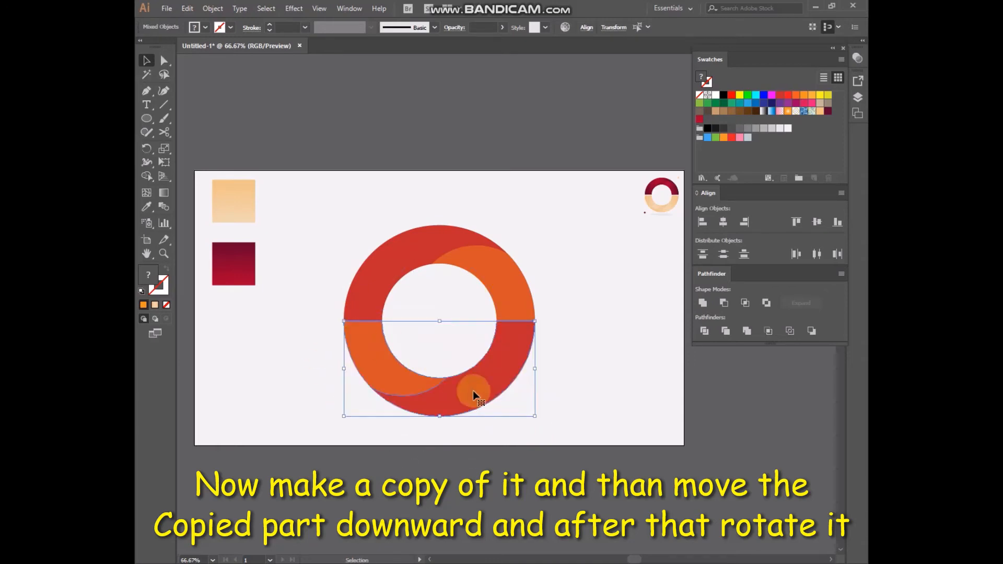
click(572, 371)
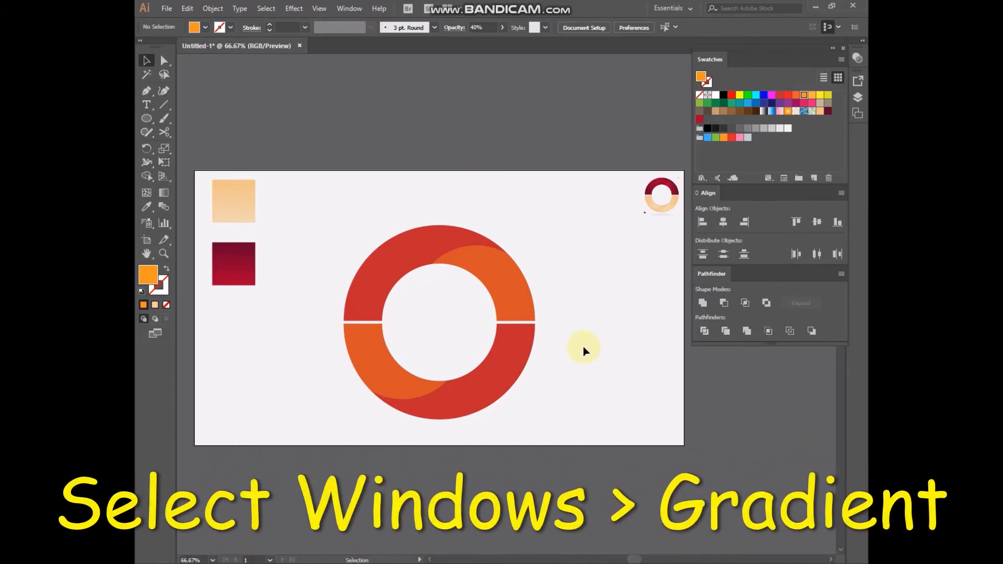
- Show the Gradient panel and dock it beneath the Pathfinder panel
click(355, 7)
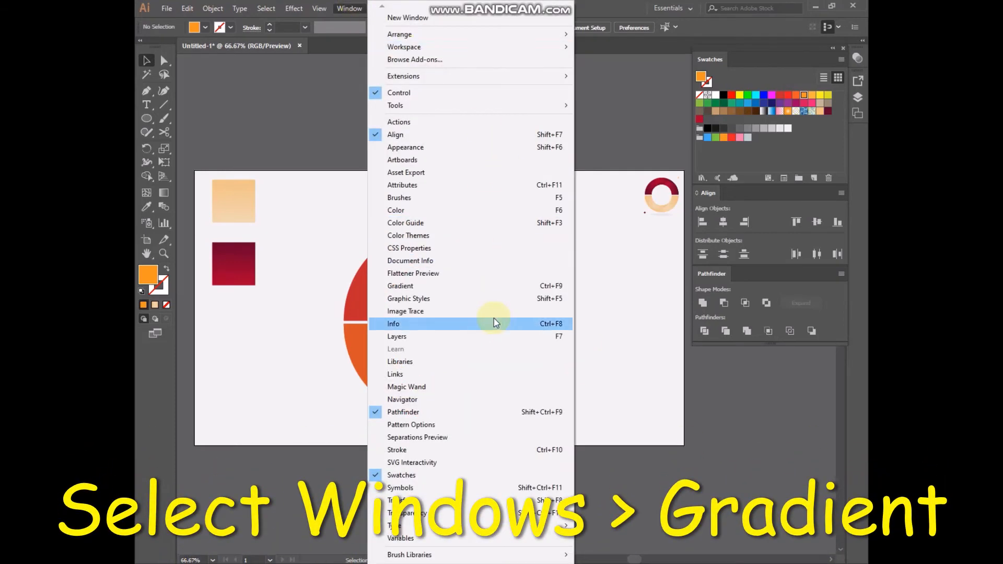
click(502, 286)
drag(668, 271, 731, 327)
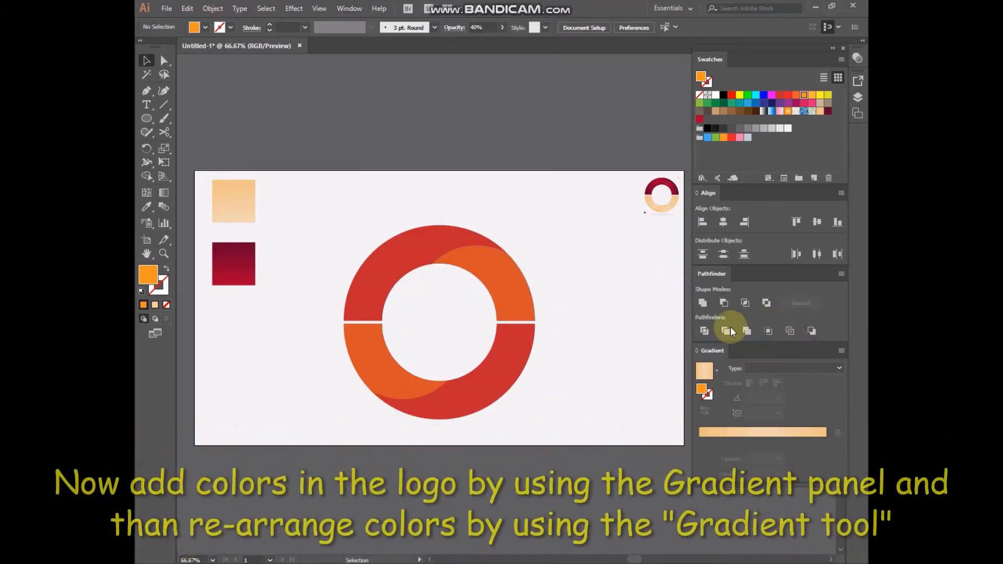
- Give the upper half ring a linear gradient with dark maroon end stops and a crimson middle stop
click(438, 251)
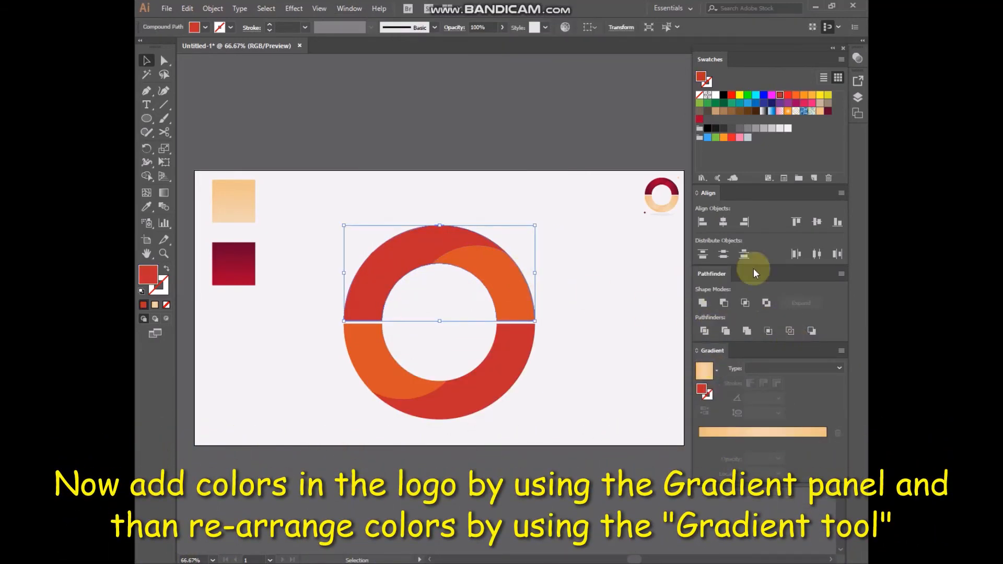
click(702, 438)
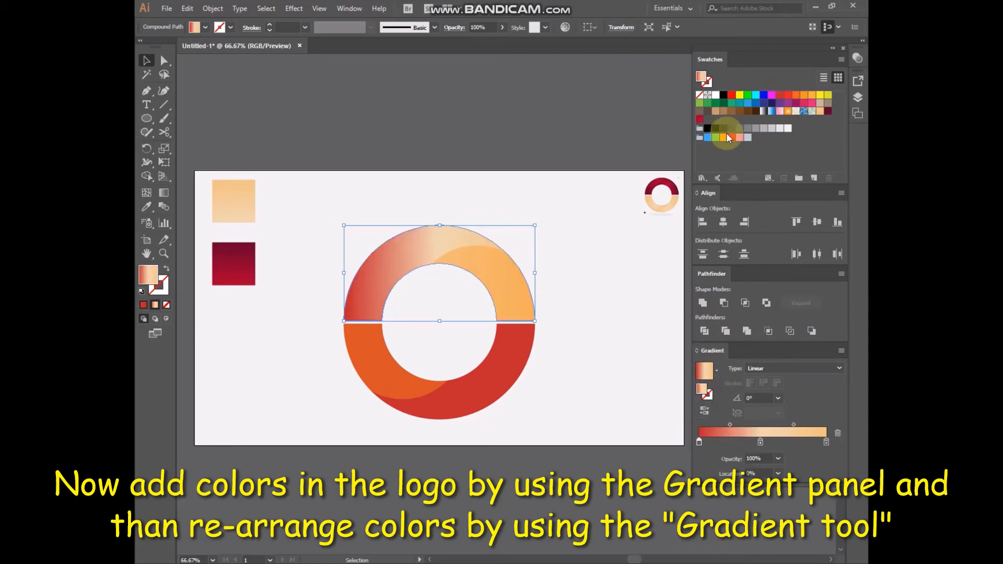
drag(828, 111, 826, 442)
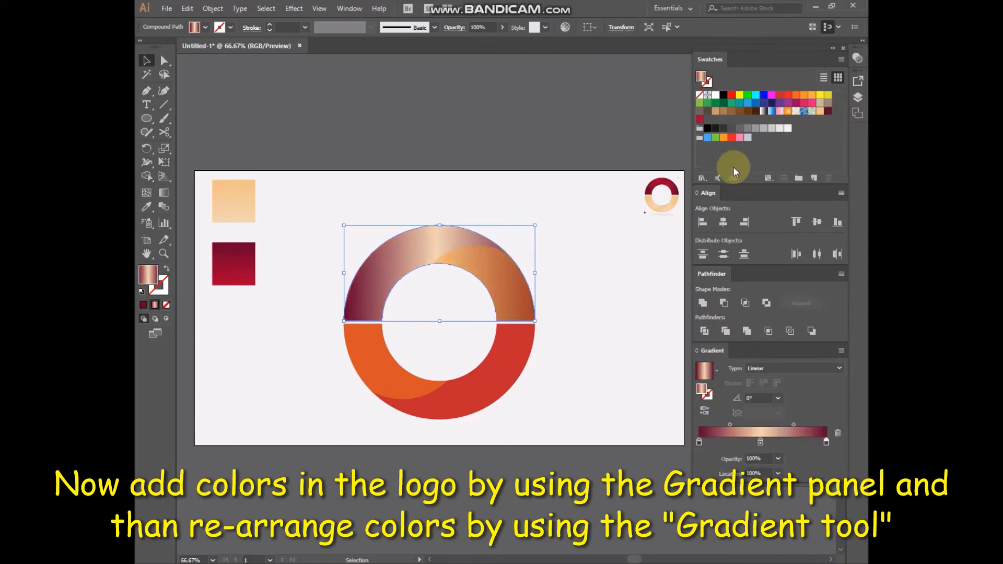
click(760, 443)
click(606, 395)
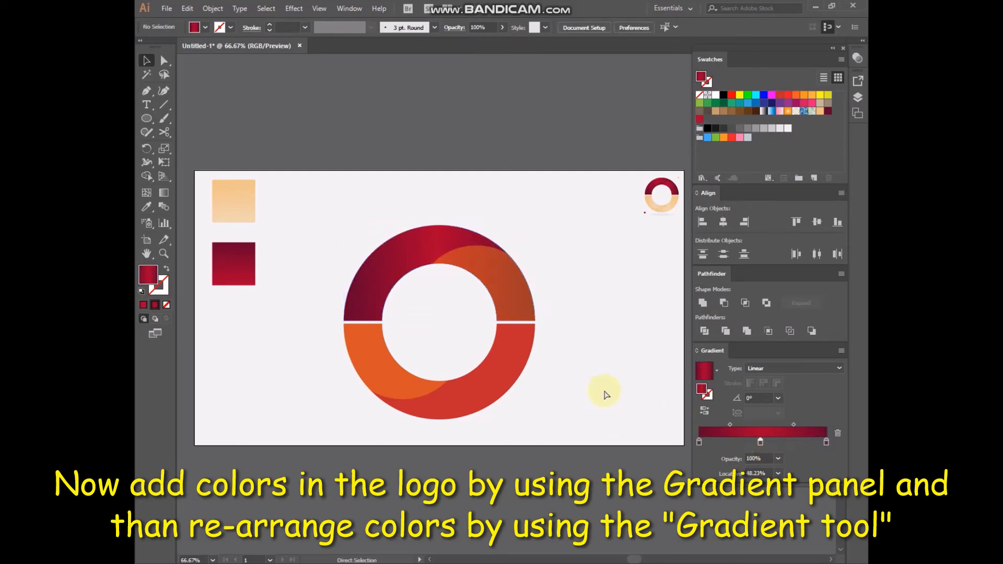
- Copy the maroon-crimson gradient onto the orange overlap piece of the upper half with the Eyedropper tool
click(381, 280)
click(508, 291)
click(147, 207)
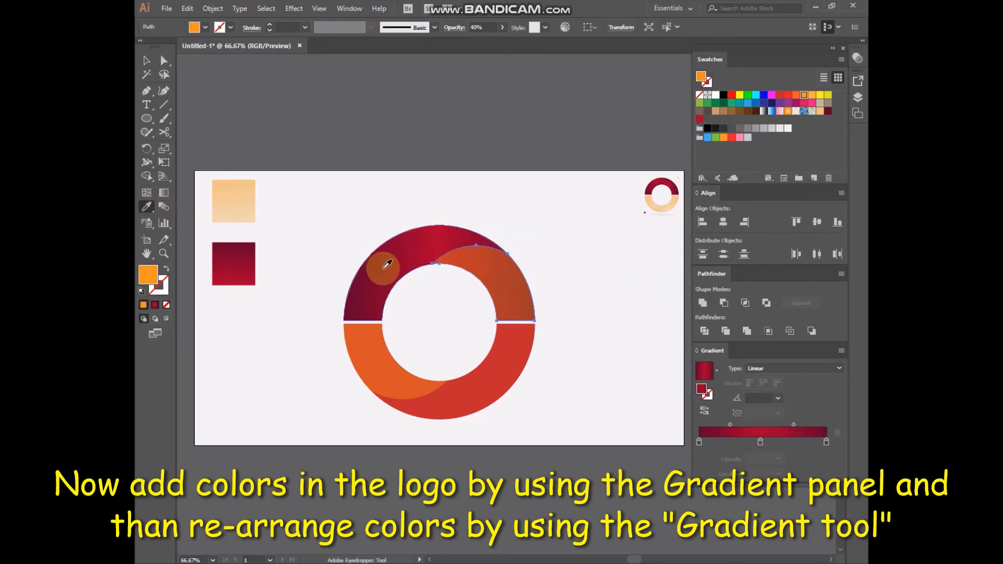
click(387, 264)
- Redirect the gradients diagonally across the upper half ring and its overlap piece with the Gradient tool
click(163, 193)
drag(344, 320, 504, 246)
drag(435, 261, 565, 293)
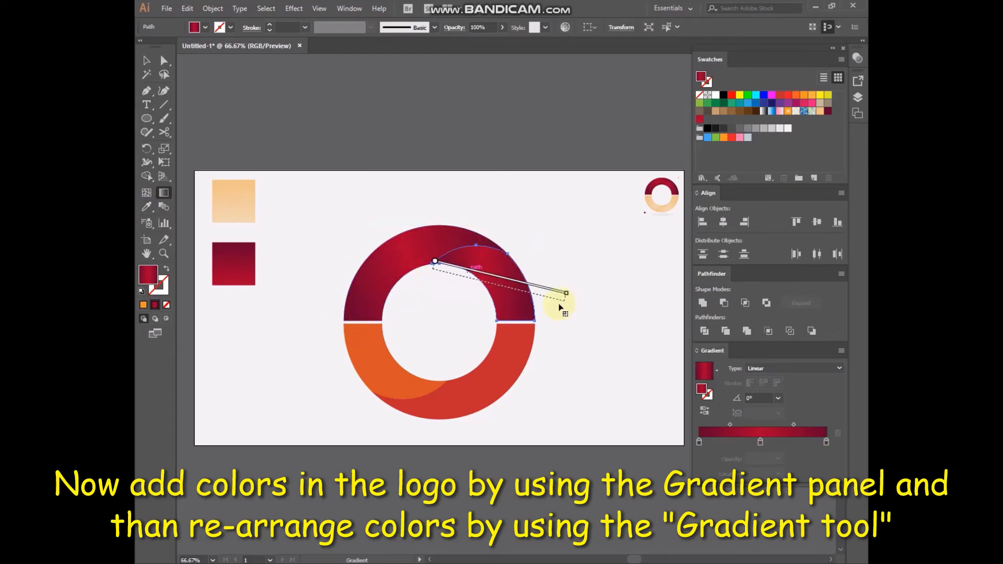
ctrl+click(573, 301)
- Apply a linear gradient to the lower half ring and set all its color stops to peach
click(460, 386)
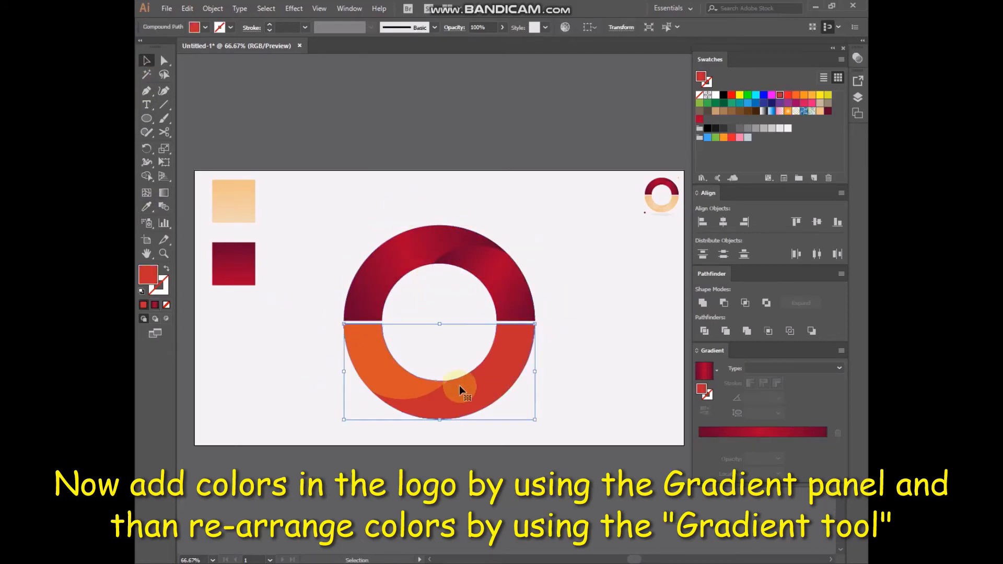
click(704, 443)
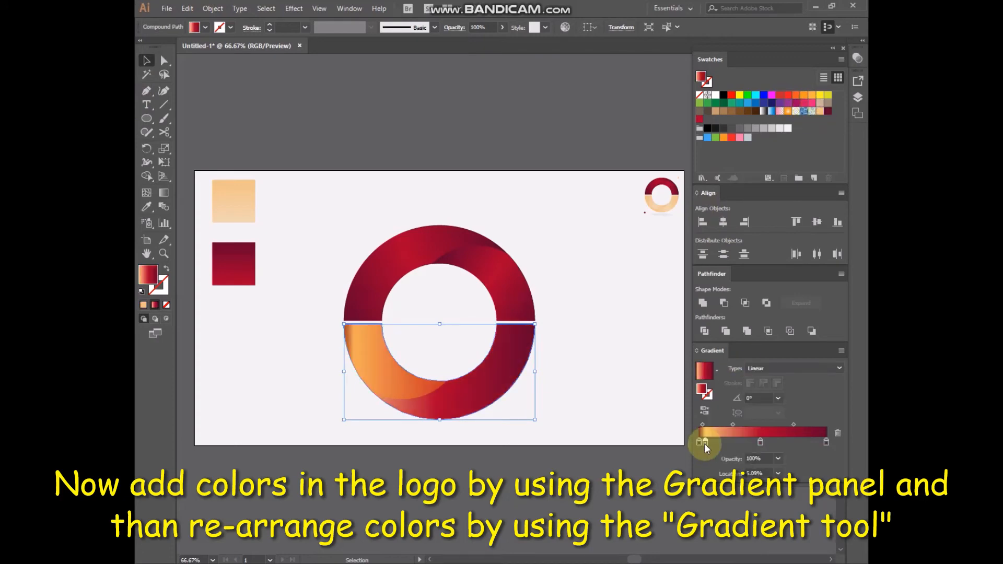
drag(704, 443, 763, 443)
click(822, 440)
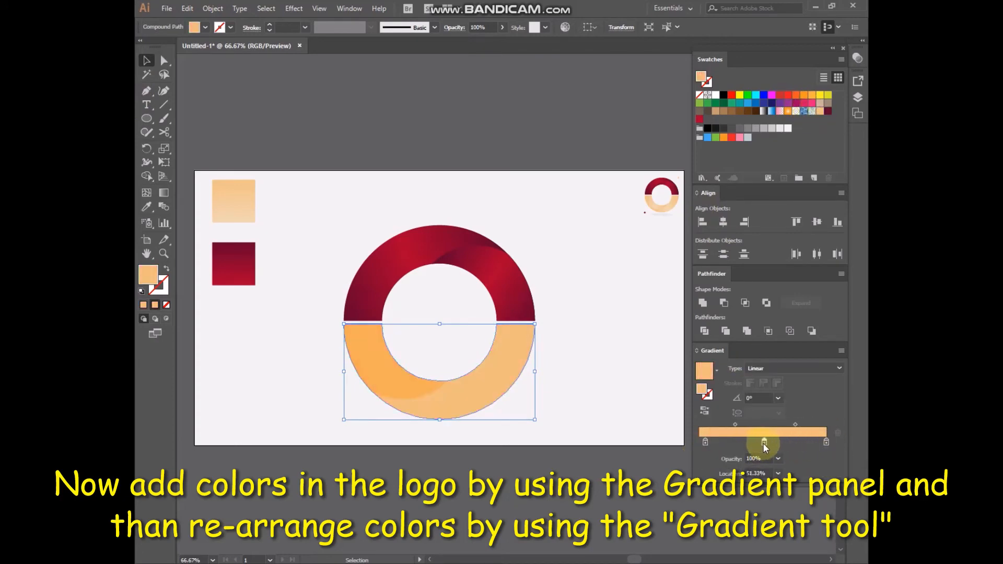
- Lighten the middle stop of the lower half ring's gradient by lowering its saturation to about 21%
double_click(763, 443)
click(801, 453)
double_click(764, 443)
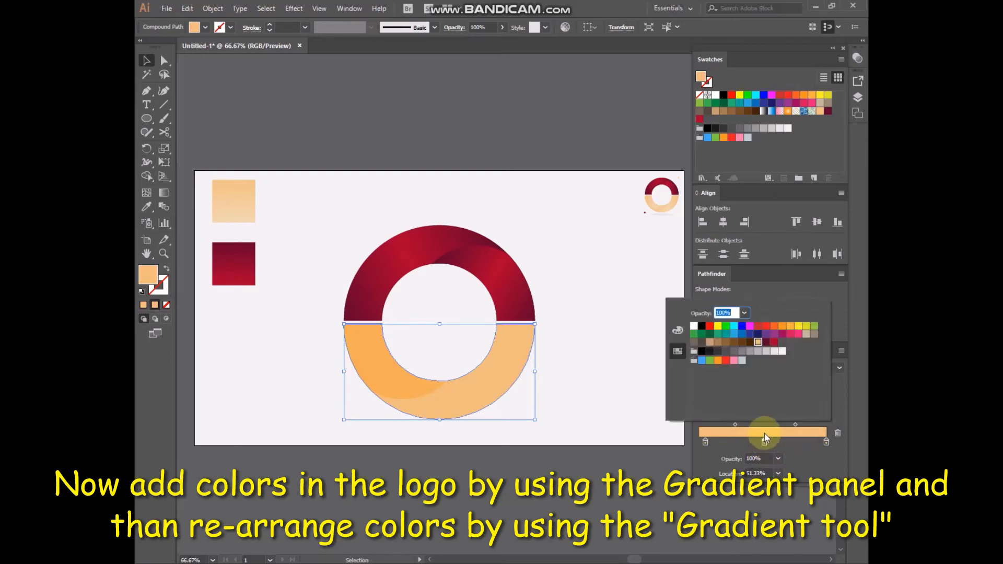
click(677, 330)
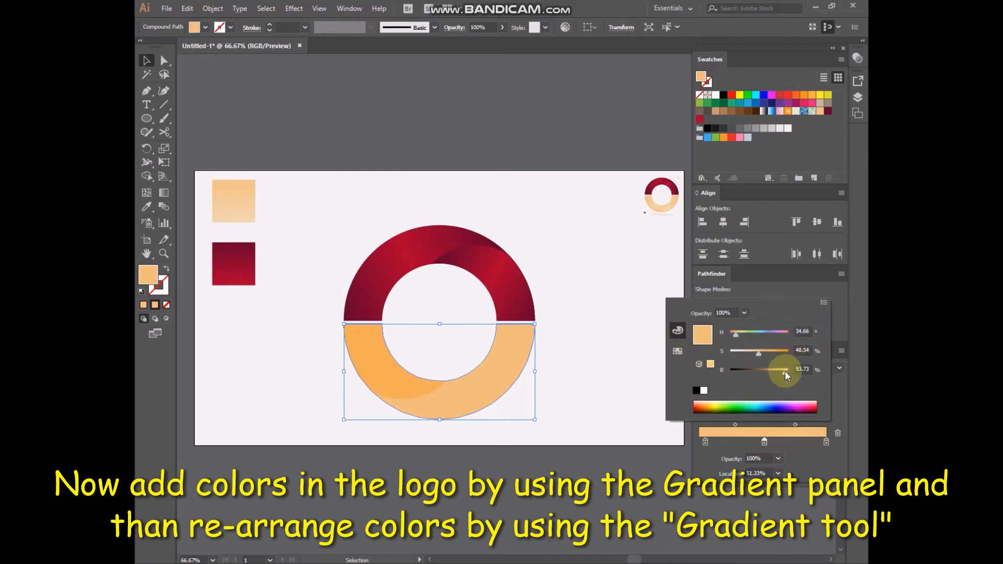
drag(759, 353, 742, 354)
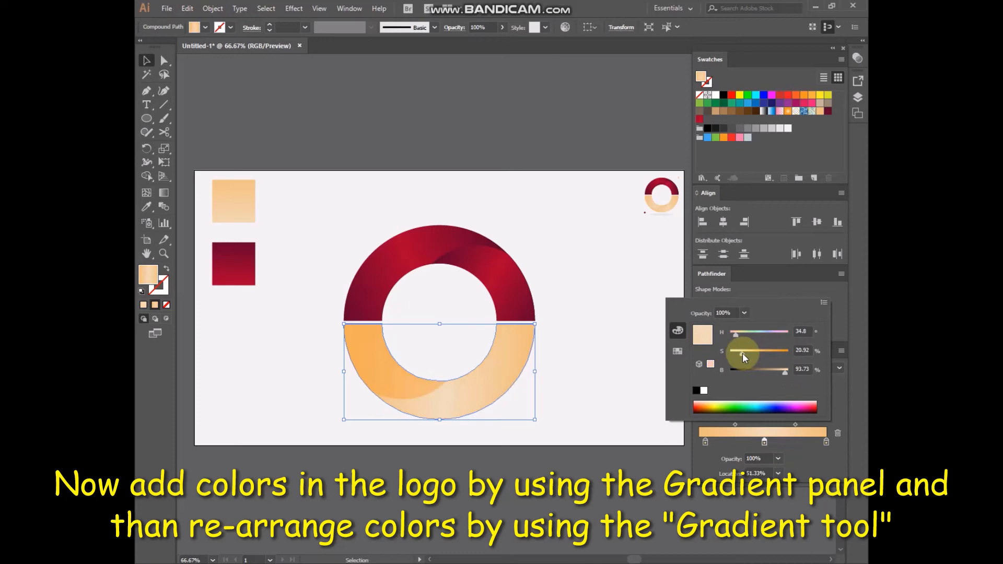
click(662, 430)
- Copy the peach gradient onto the lower half's orange overlap piece with the Eyedropper tool
click(622, 410)
click(418, 390)
click(146, 206)
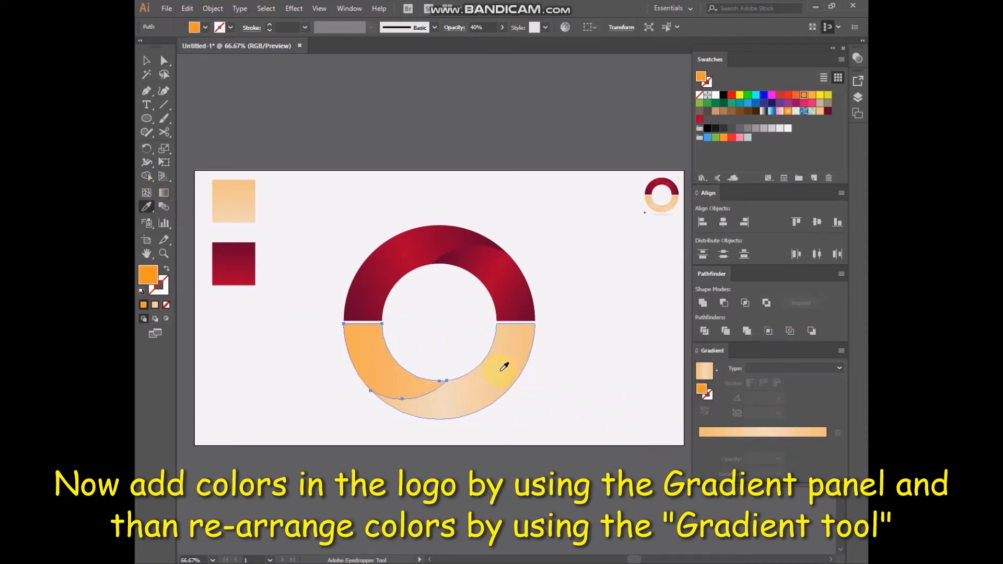
click(503, 364)
- Redirect the peach gradients diagonally across the lower half ring and its overlap piece with the Gradient tool
key(ctrl+shift+a)
click(410, 407)
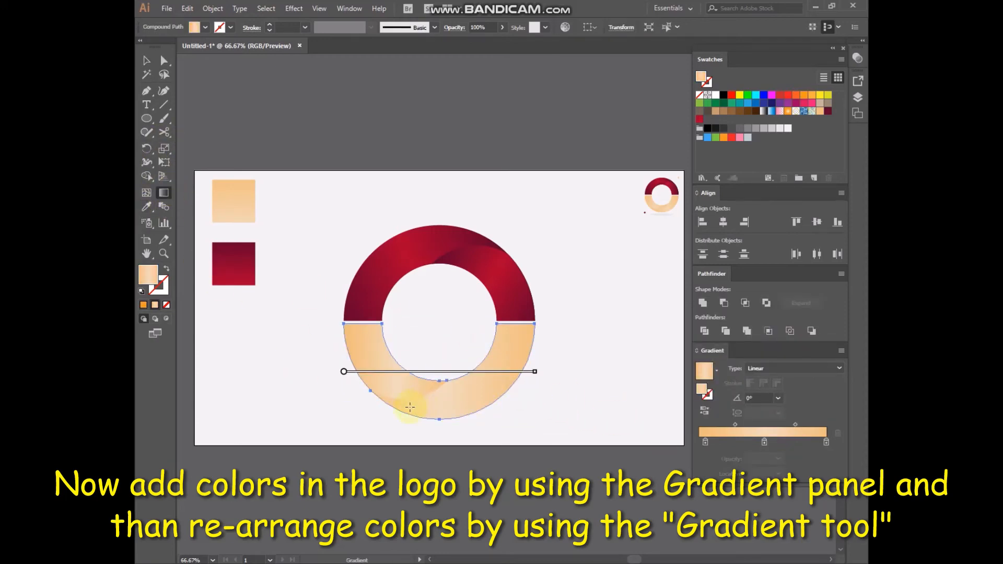
mouse_move(540, 326)
mouse_down()
mouse_move(385, 399)
mouse_move(386, 352)
mouse_up()
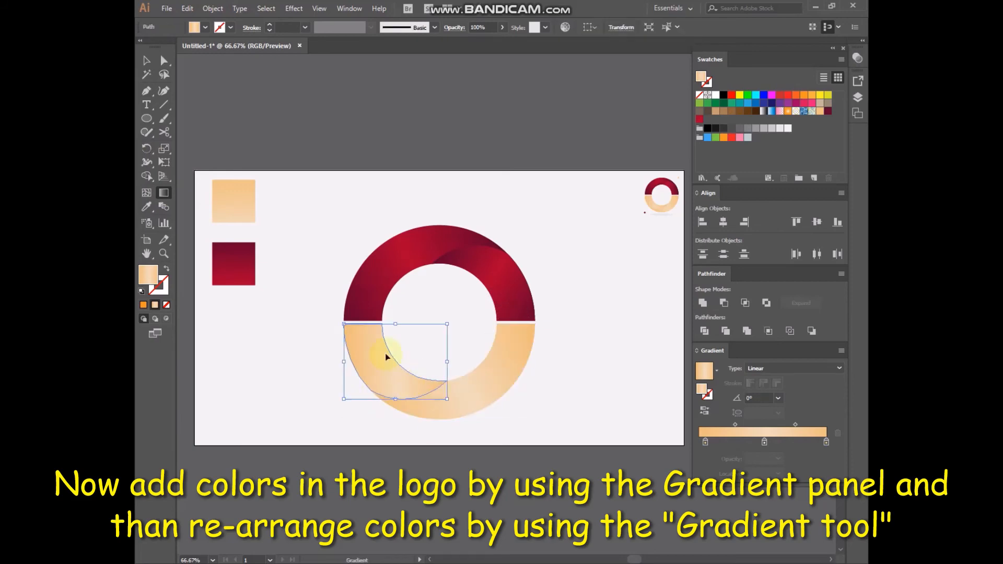
click(343, 327)
drag(342, 326, 438, 385)
key(ctrl+shift+a)
click(147, 61)
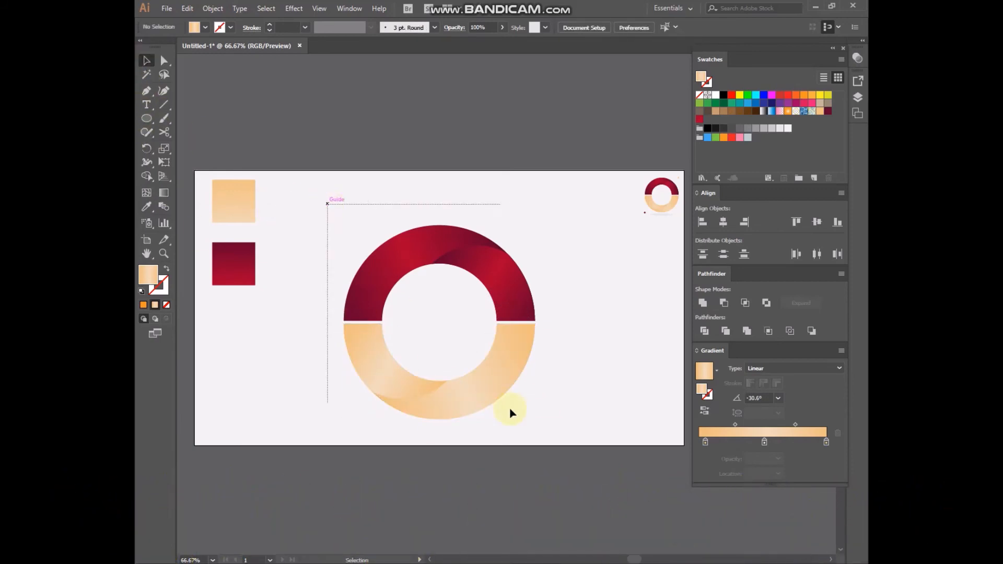
- Move the whole ring up on the artboard and nudge the lower half down to widen the gap
drag(502, 391, 500, 368)
key(ctrl+shift+a)
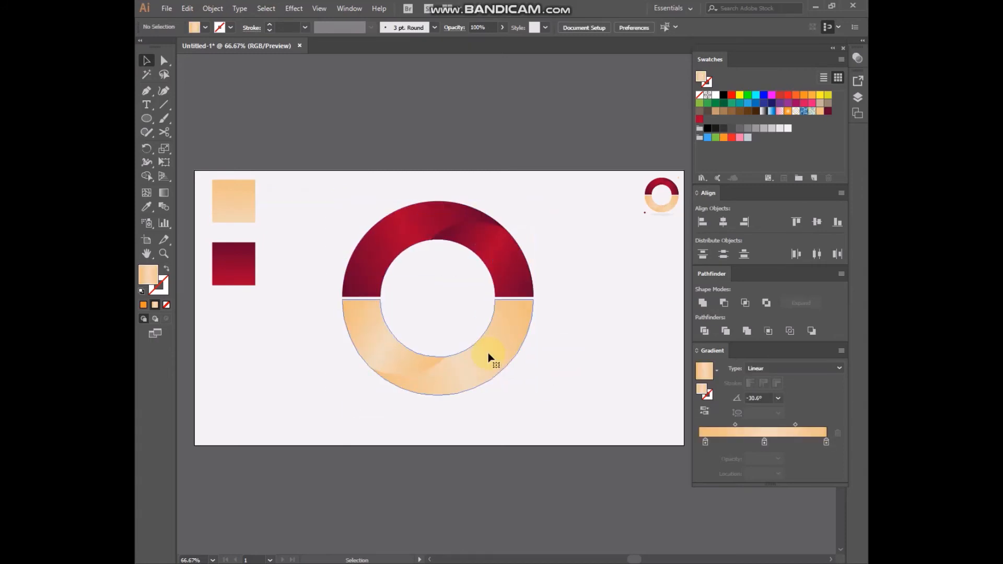
click(489, 358)
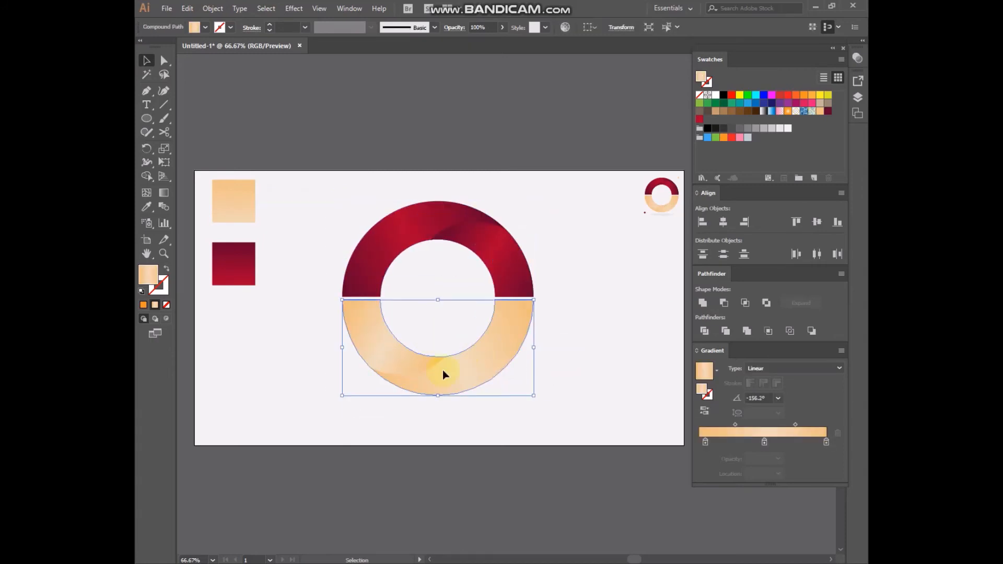
click(571, 377)
- Draw a flat shadow ellipse about 431 by 21 pt, fill it light grey, and position it just beneath the ring
click(146, 121)
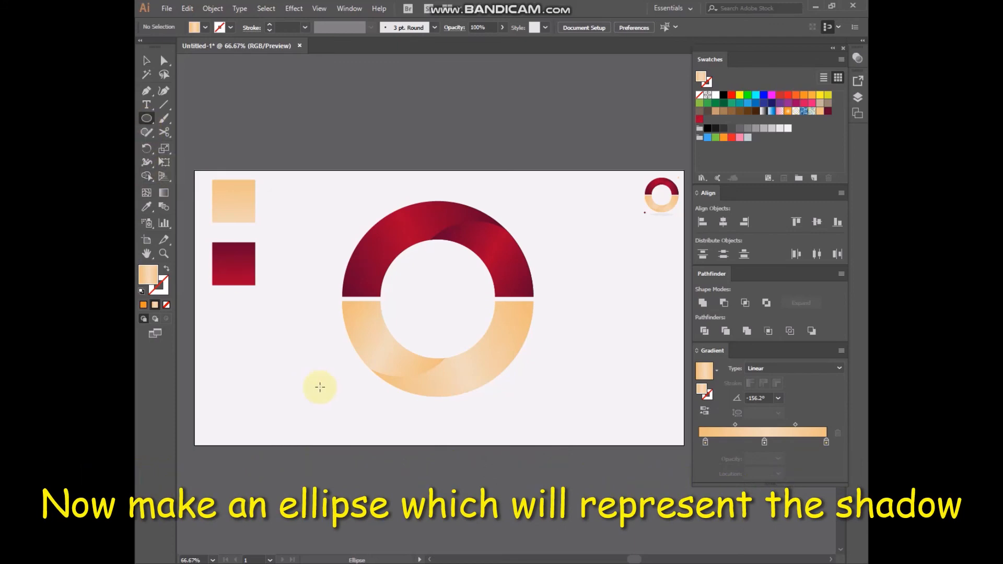
drag(357, 414, 522, 422)
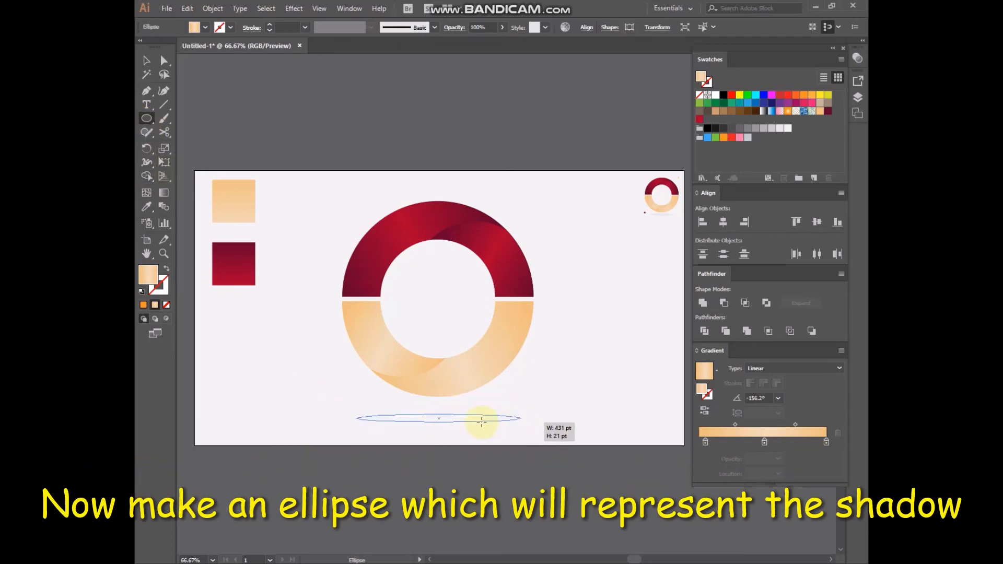
click(781, 128)
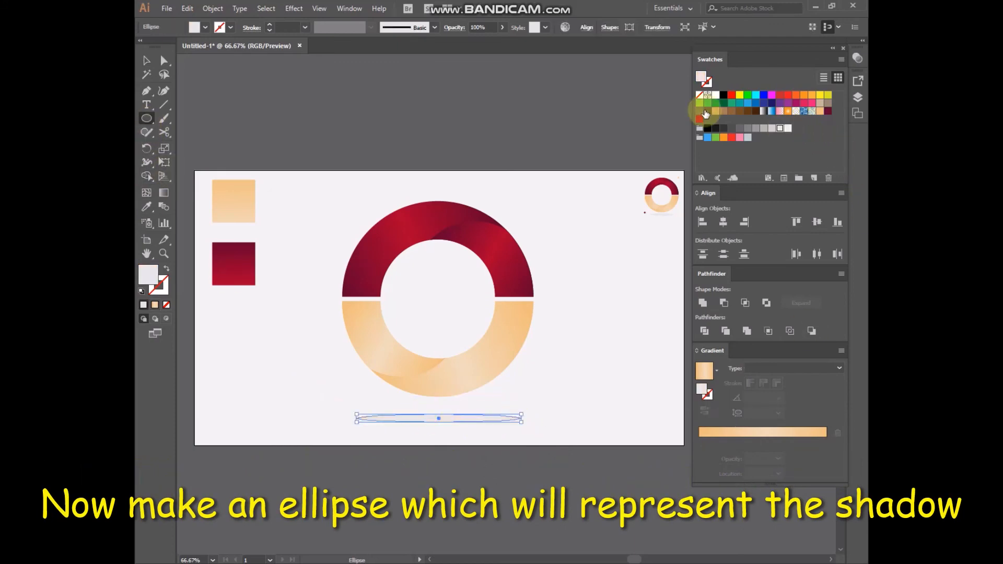
click(147, 60)
click(486, 430)
drag(480, 426, 476, 418)
- Nudge both pieces of the upper half ring slightly up to widen the gap between the halves
click(510, 319)
click(515, 263)
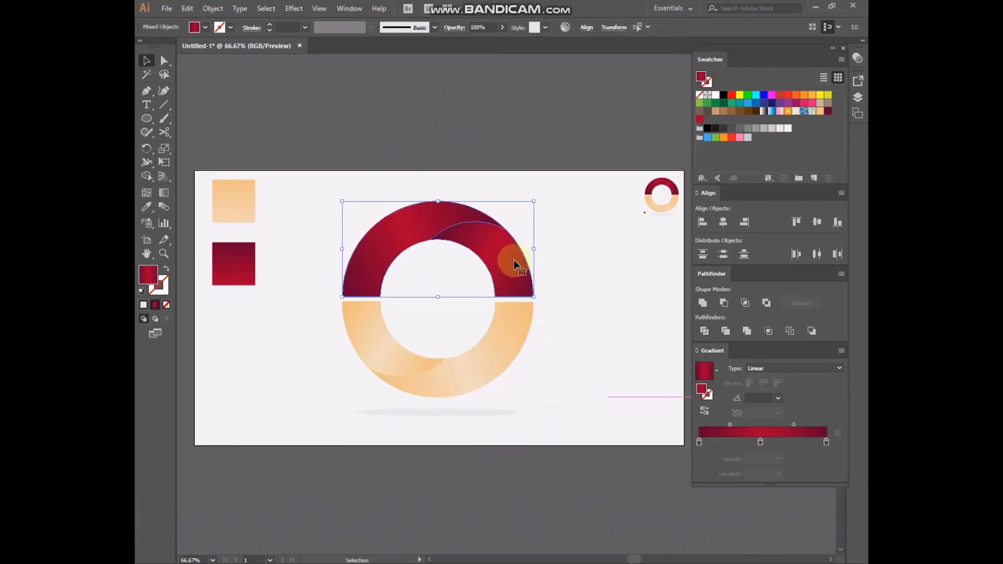
click(572, 345)
- Draw small circles at the ring's upper right and lower left, giving the lower-left one the peach gradient
click(146, 119)
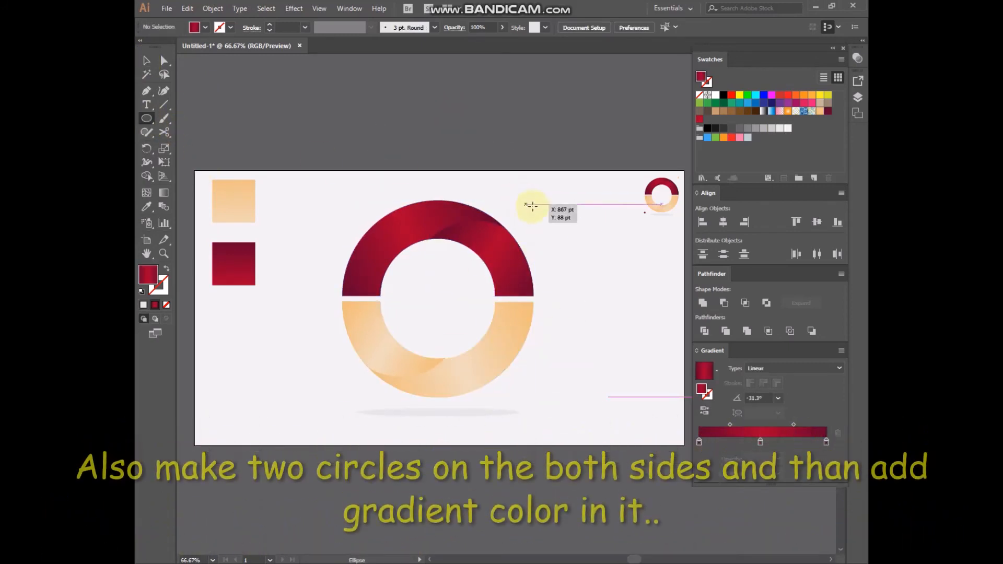
drag(534, 202, 538, 207)
drag(323, 397, 327, 401)
key(i)
click(376, 340)
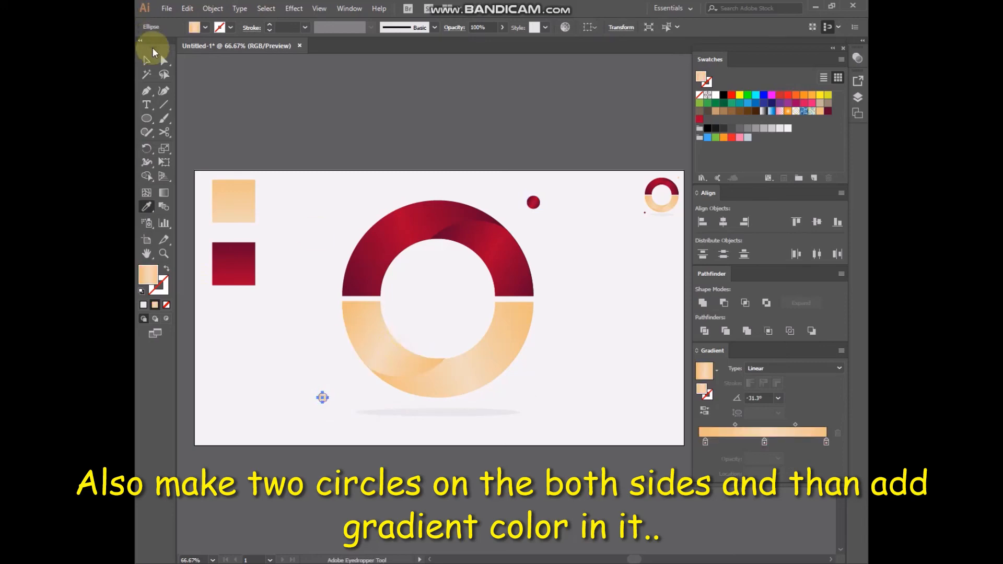
- Make the gradient in the small peach circle run vertically with the Gradient tool
key(v)
click(298, 162)
scroll(313, 396, up, 3)
key(g)
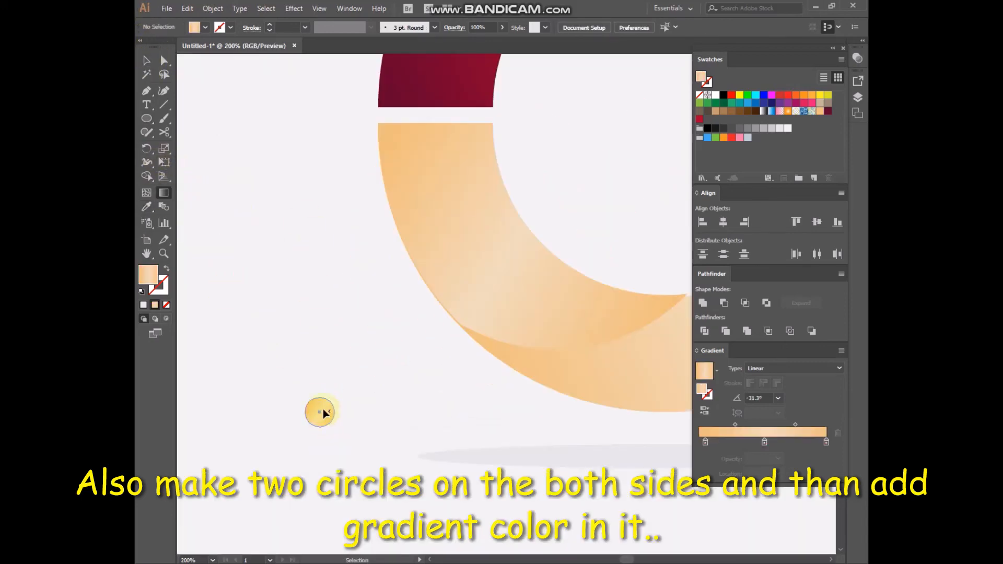
click(320, 413)
drag(320, 397, 320, 453)
scroll(353, 446, down, 3)
- Make the gradient in the small red circle at the ring's upper right run vertically
click(496, 302)
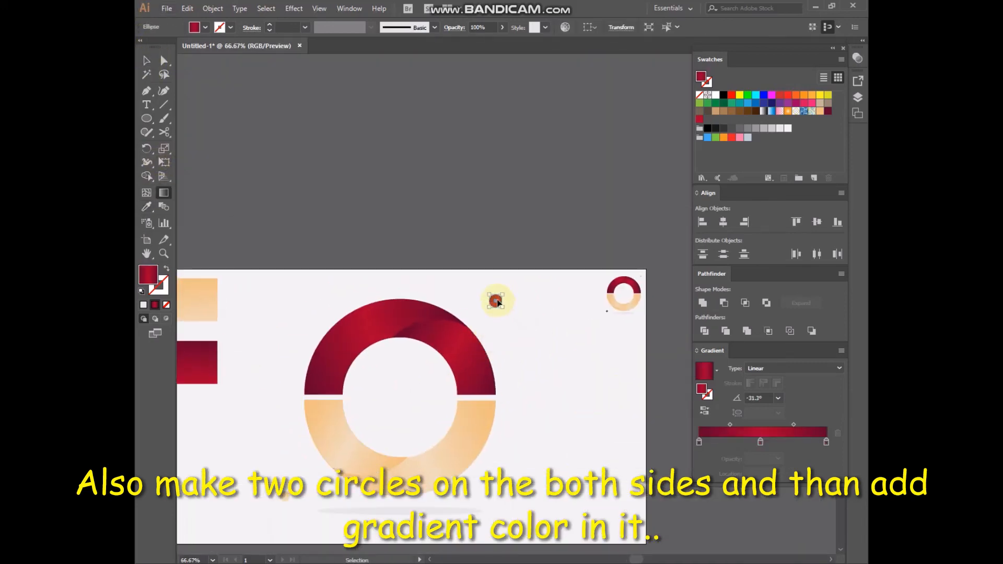
scroll(495, 301, up, 4)
drag(486, 281, 486, 358)
key(ctrl+shift+a)
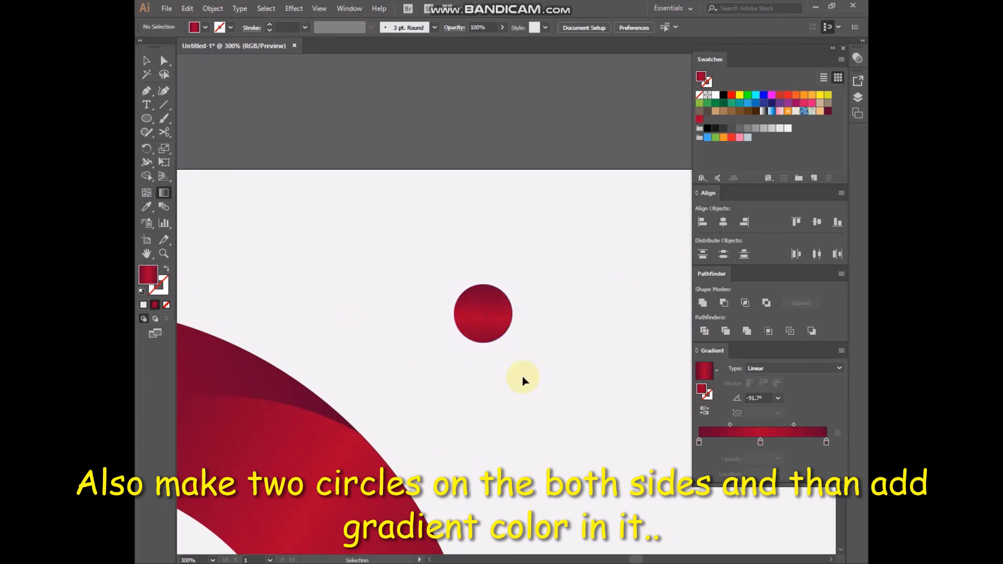
scroll(521, 379, down, 3)
scroll(523, 377, down, 1)
scroll(515, 281, up, 1)
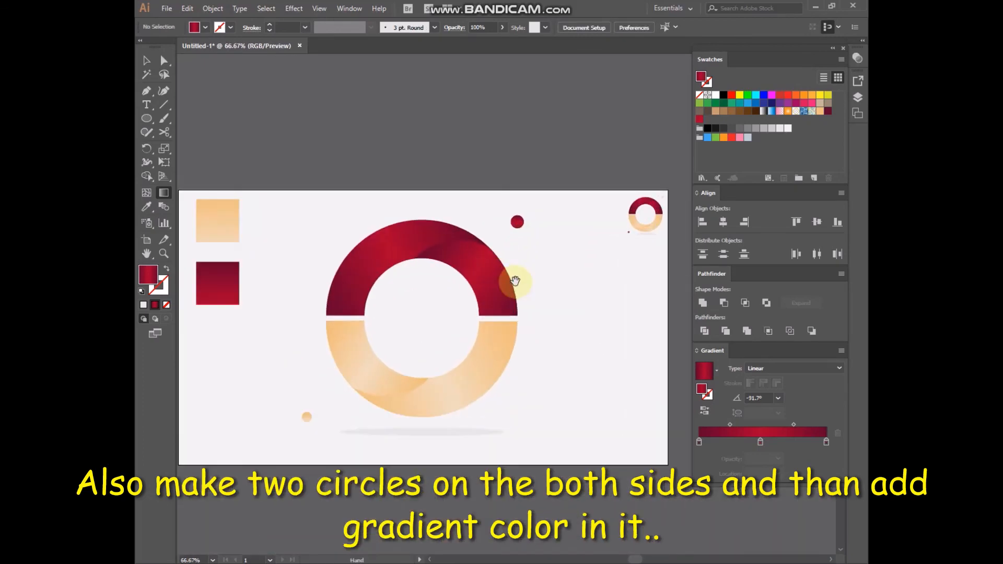
drag(514, 281, 523, 282)
key(v)
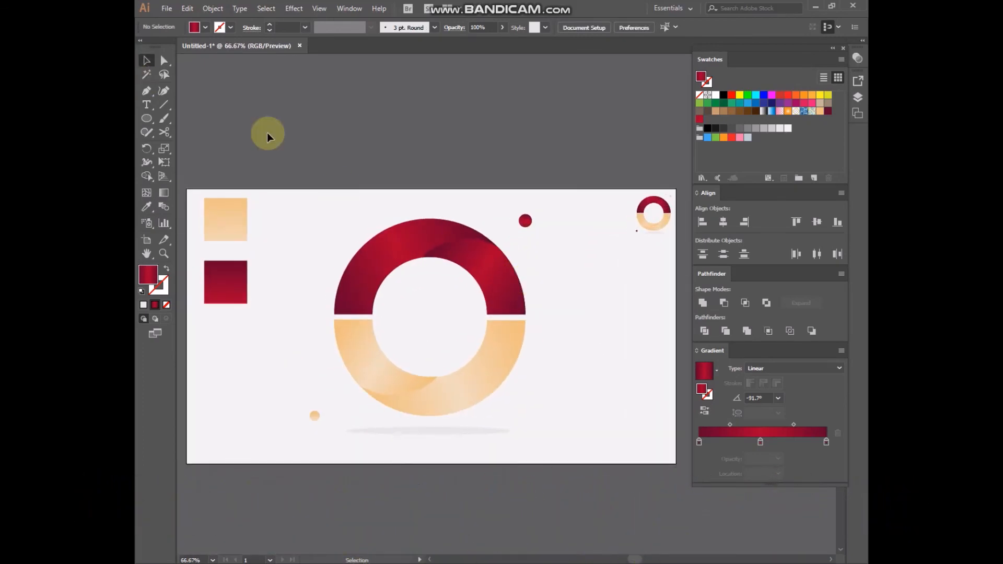